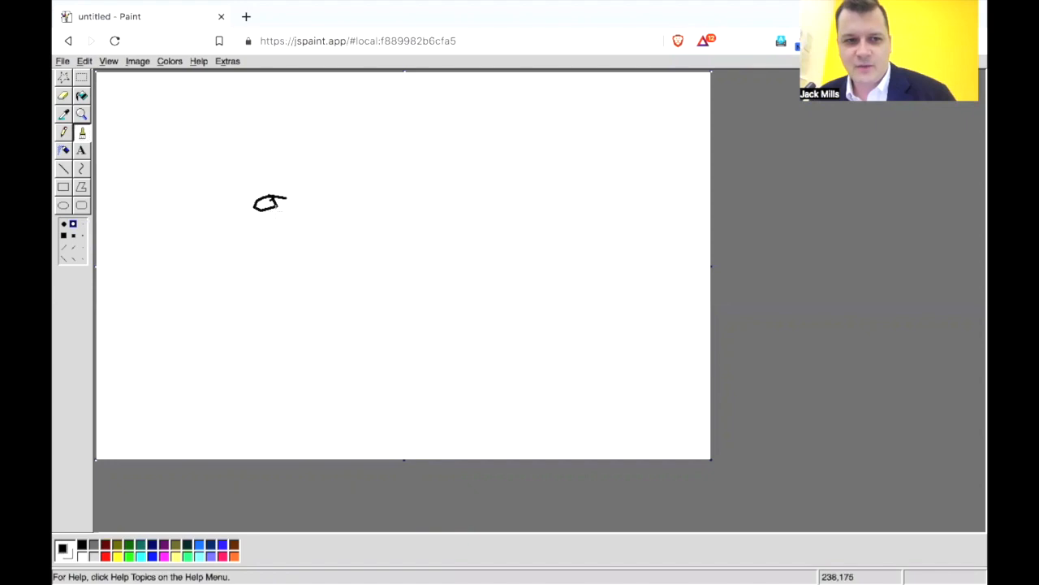
# Move the small scribble farther right on the canvas using a free-form selection around it.
pyautogui.click(63, 76)
pyautogui.moveTo(260, 167)
pyautogui.mouseDown()
pyautogui.moveTo(294, 232)
pyautogui.moveTo(288, 169)
pyautogui.moveTo(233, 177)
pyautogui.moveTo(257, 168)
pyautogui.mouseUp()
pyautogui.moveTo(256, 204); pyautogui.dragTo(332, 204)
pyautogui.click(445, 249)
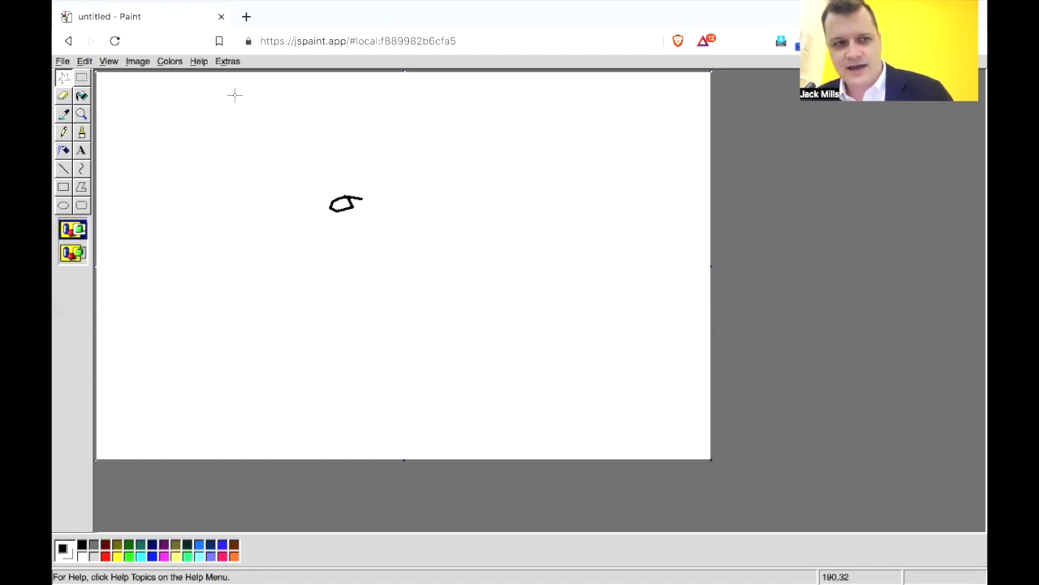
# Undo the move and the brush scribble to leave a blank canvas.
pyautogui.click(85, 61)
pyautogui.click(91, 76)
pyautogui.click(84, 61)
pyautogui.click(91, 77)
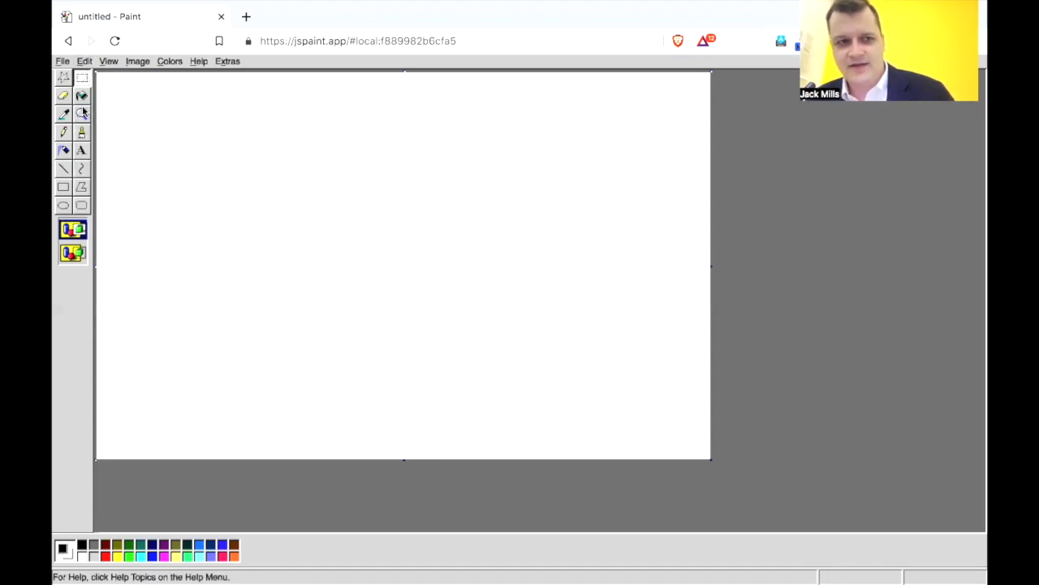
# Paint a short black squiggle with the Brush and wipe it away with the Eraser.
pyautogui.click(81, 133)
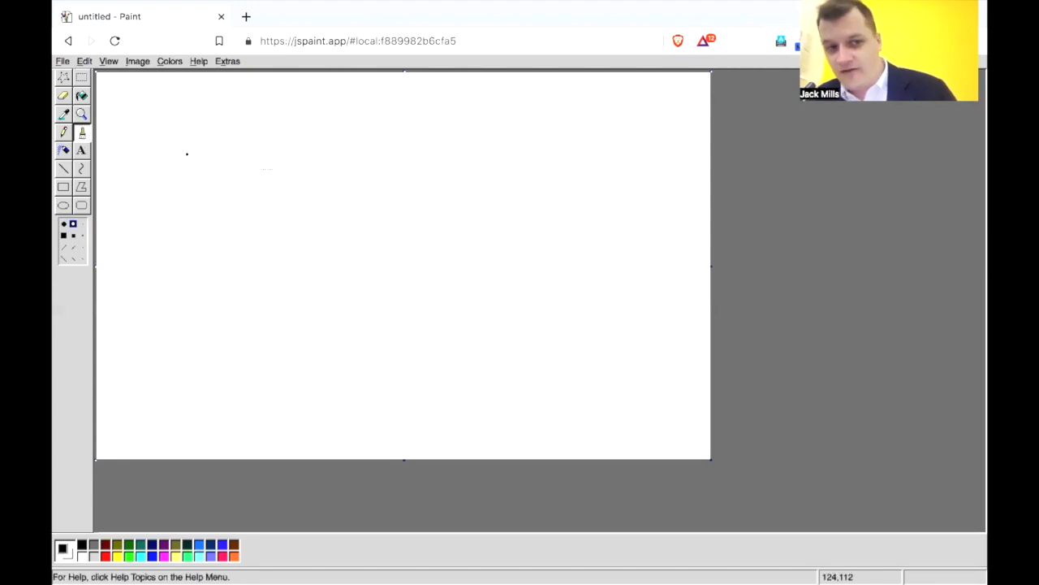
pyautogui.moveTo(267, 161); pyautogui.dragTo(303, 200)
pyautogui.click(64, 96)
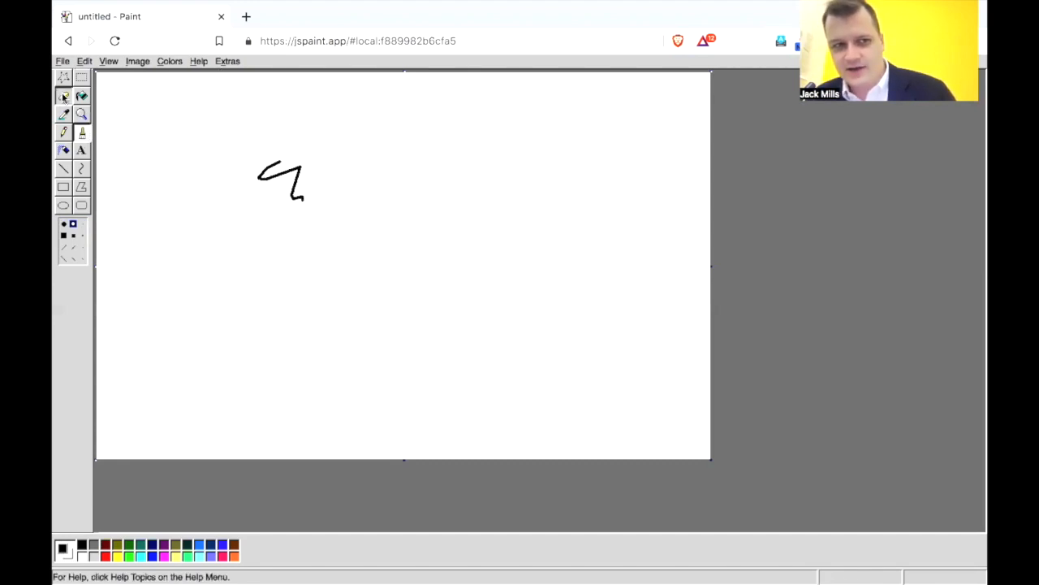
pyautogui.moveTo(232, 143)
pyautogui.mouseDown()
pyautogui.moveTo(297, 195)
pyautogui.moveTo(245, 185)
pyautogui.moveTo(246, 173)
pyautogui.moveTo(307, 206)
pyautogui.moveTo(242, 166)
pyautogui.moveTo(254, 173)
pyautogui.moveTo(260, 162)
pyautogui.moveTo(300, 191)
pyautogui.moveTo(312, 184)
pyautogui.moveTo(271, 156)
pyautogui.moveTo(266, 168)
pyautogui.moveTo(301, 167)
pyautogui.mouseUp()
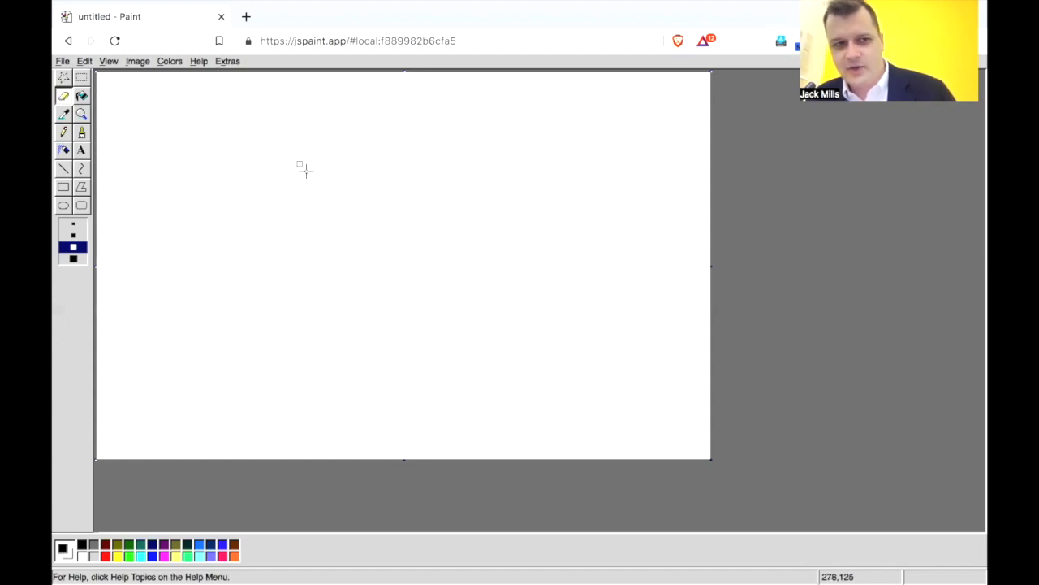
# Sketch a thin freehand squiggle with the Pencil and undo it.
pyautogui.click(82, 132)
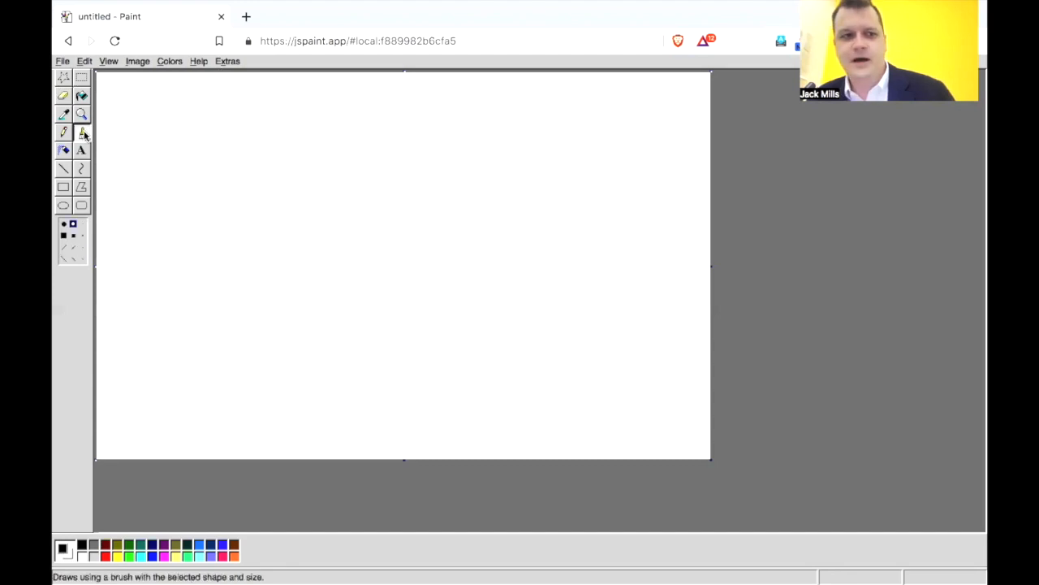
pyautogui.click(63, 135)
pyautogui.moveTo(268, 153)
pyautogui.mouseDown()
pyautogui.moveTo(290, 192)
pyautogui.moveTo(316, 209)
pyautogui.mouseUp()
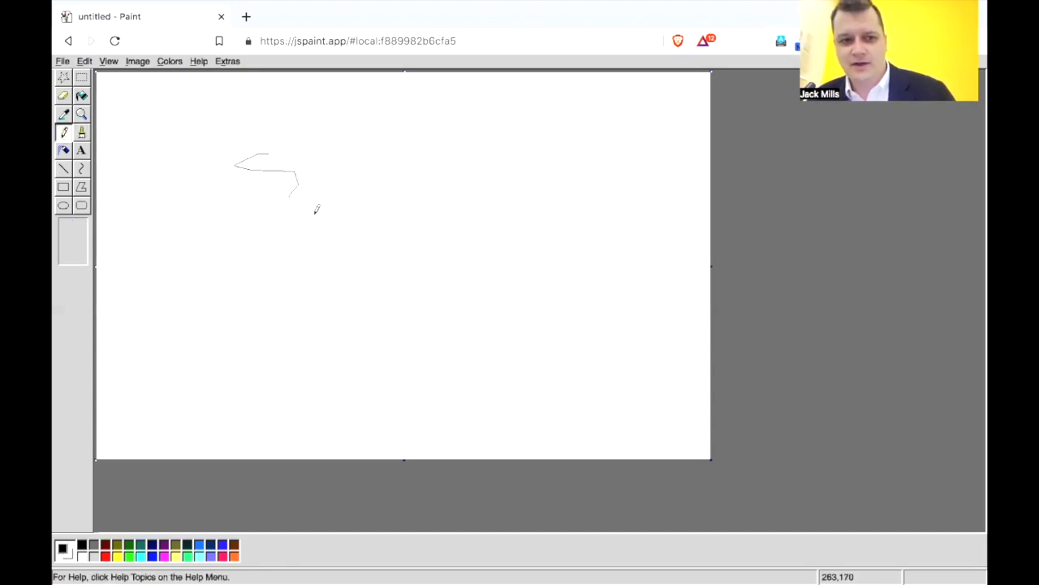
pyautogui.hotkey('ctrl', 'z')
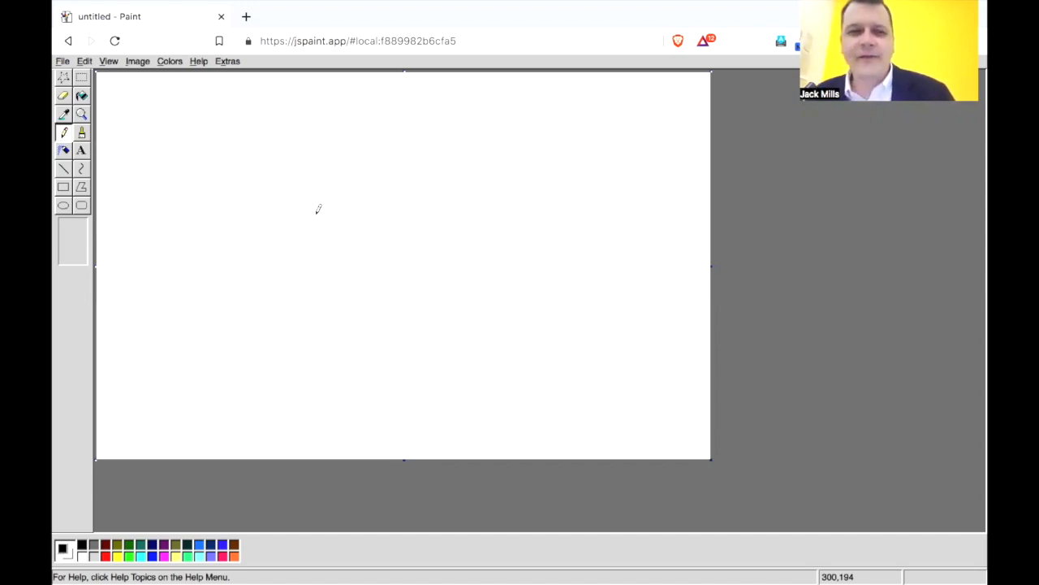
# Try out the Line tool's widths one after another up to the thickest.
pyautogui.click(67, 169)
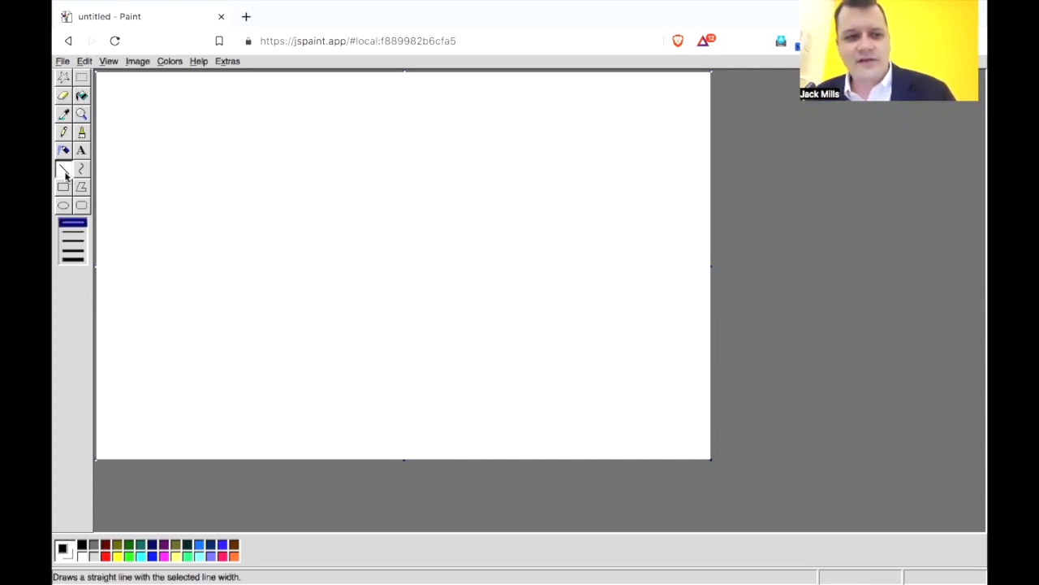
pyautogui.click(73, 233)
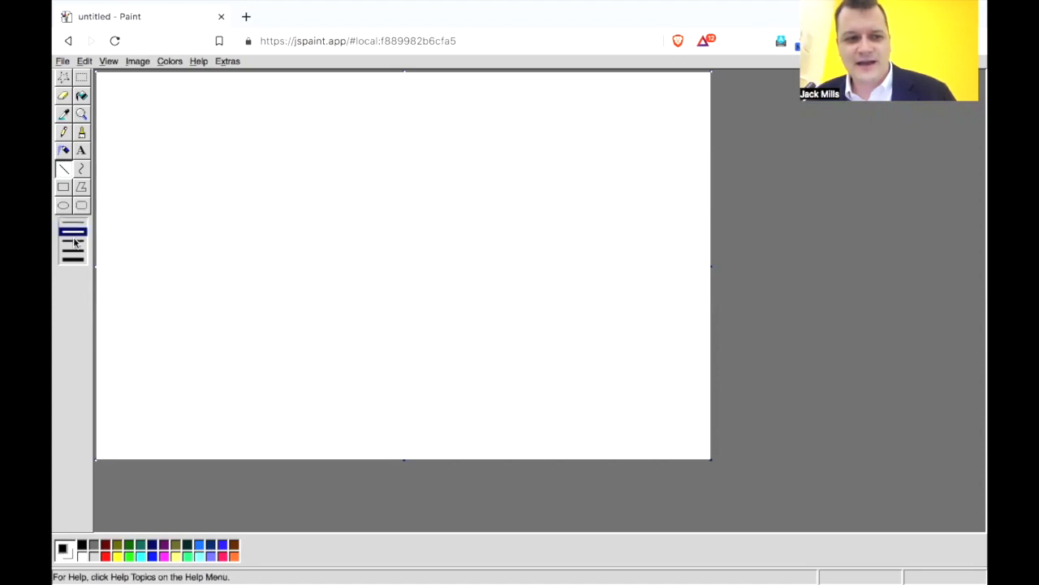
pyautogui.click(73, 242)
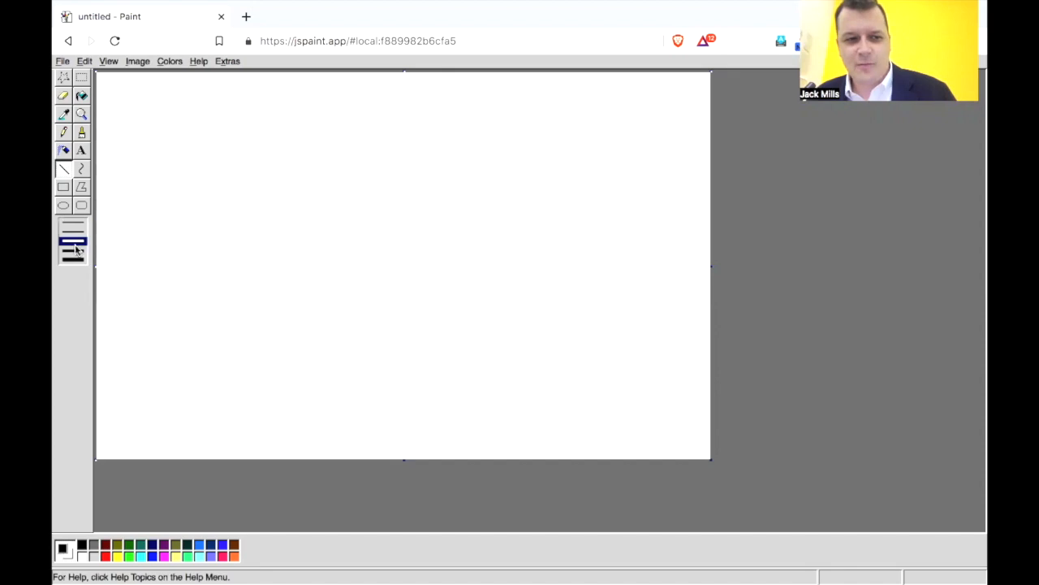
pyautogui.click(73, 250)
pyautogui.click(74, 259)
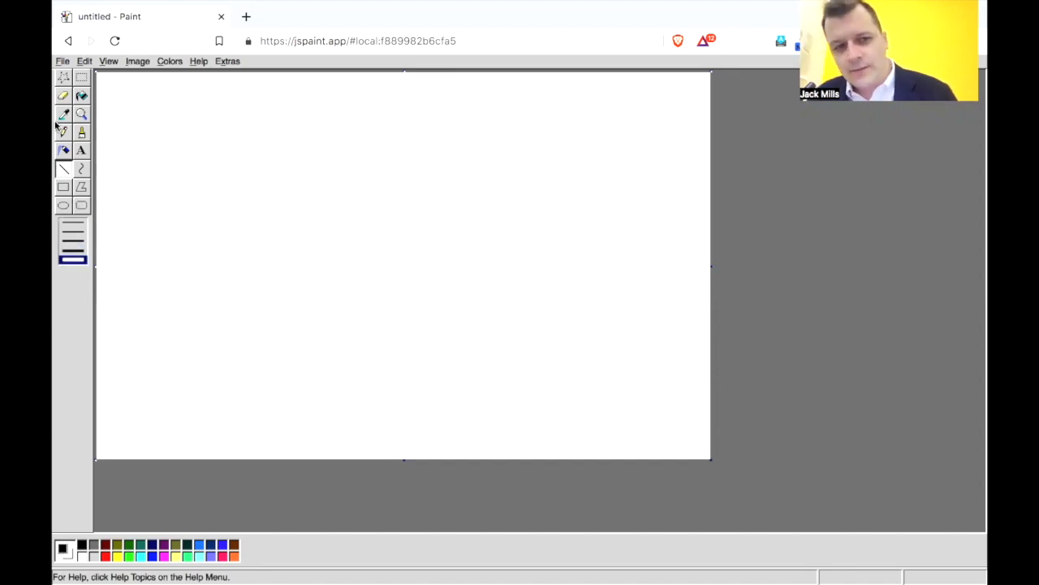
# Enlarge the blank canvas in both width and height from its lower-right corner.
pyautogui.click(63, 78)
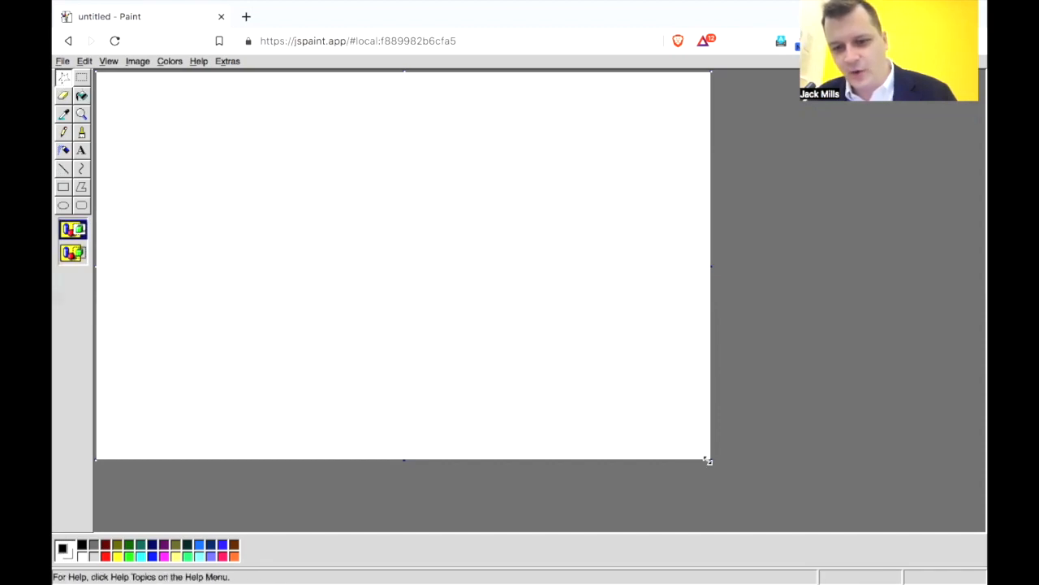
pyautogui.moveTo(707, 461); pyautogui.dragTo(850, 500)
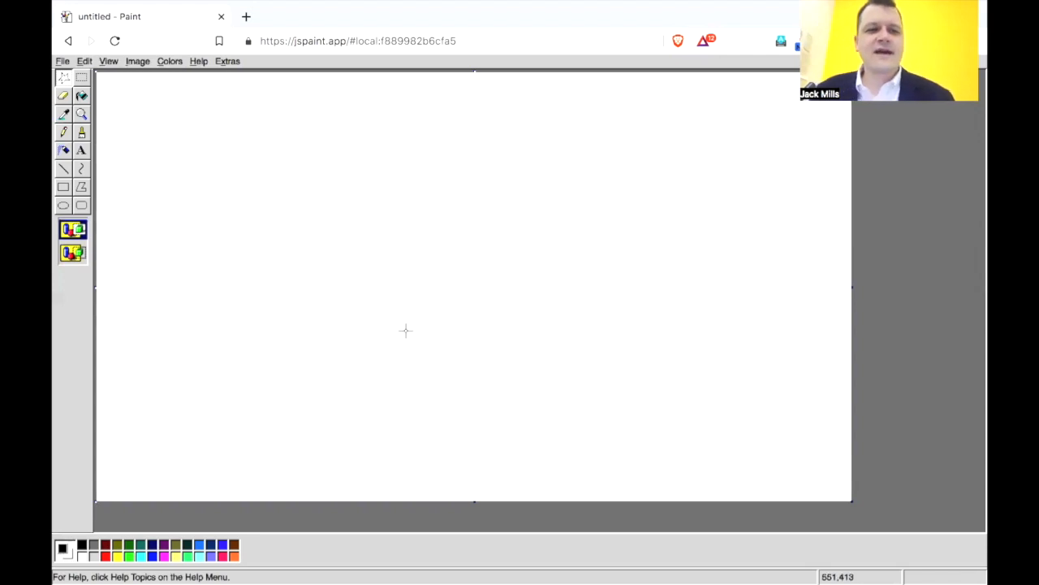
# Draw a vertical and a horizontal axis meeting at the lower-left origin, using black straight lines of the middle width.
pyautogui.click(63, 168)
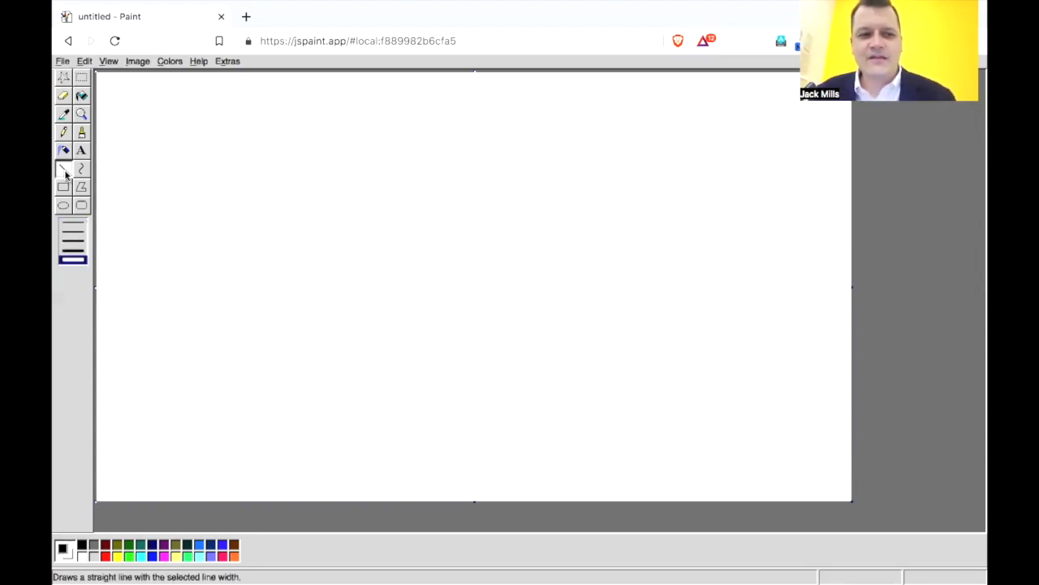
pyautogui.click(72, 241)
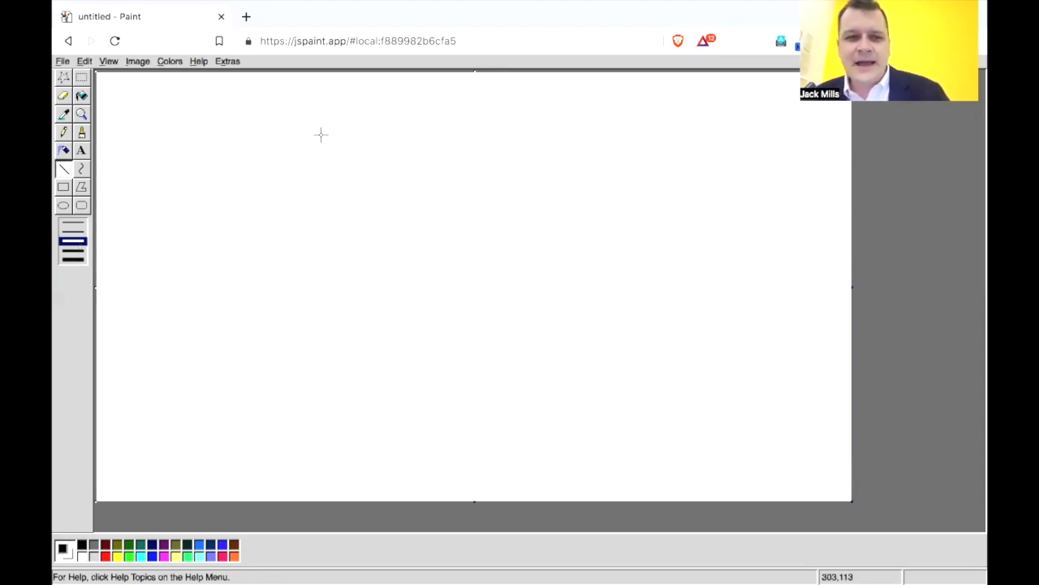
pyautogui.moveTo(321, 135)
pyautogui.mouseDown()
pyautogui.moveTo(344, 204)
pyautogui.moveTo(314, 288)
pyautogui.mouseUp()
pyautogui.moveTo(229, 298); pyautogui.dragTo(278, 370)
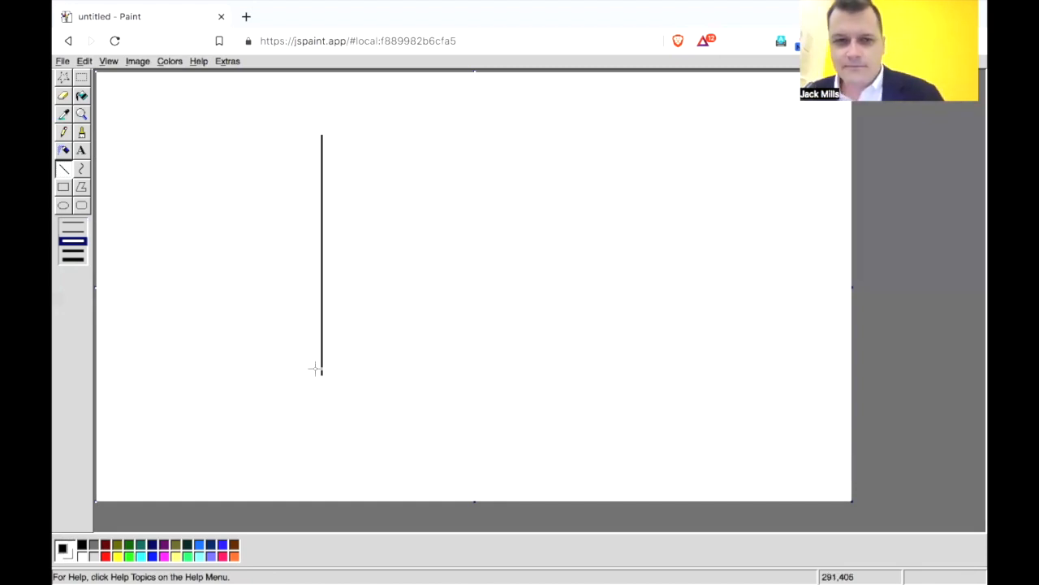
pyautogui.moveTo(322, 375); pyautogui.dragTo(570, 369)
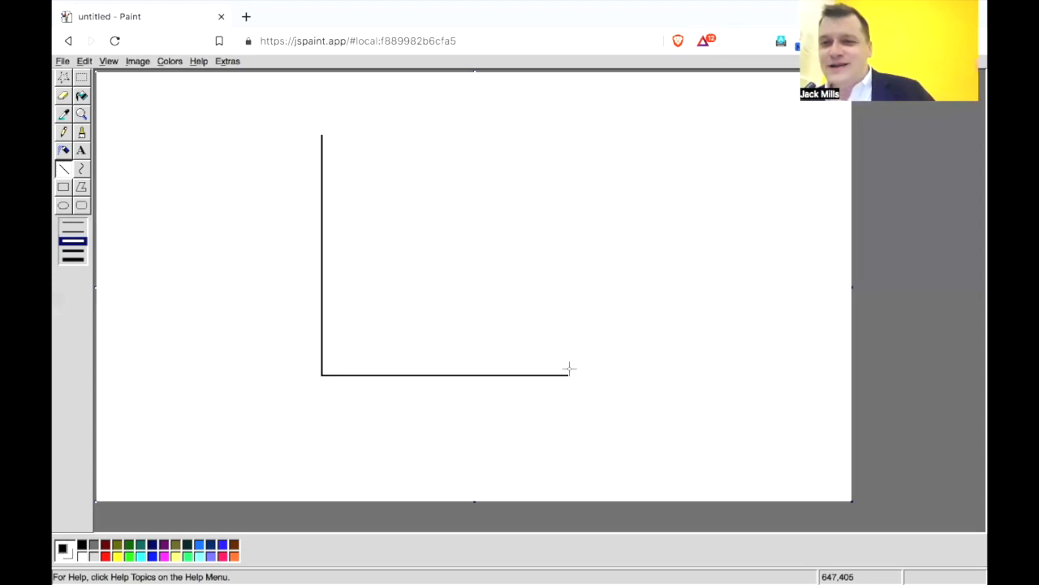
# Add the text label P in Helvetica beside the upper end of the vertical axis.
pyautogui.click(81, 150)
pyautogui.click(297, 156)
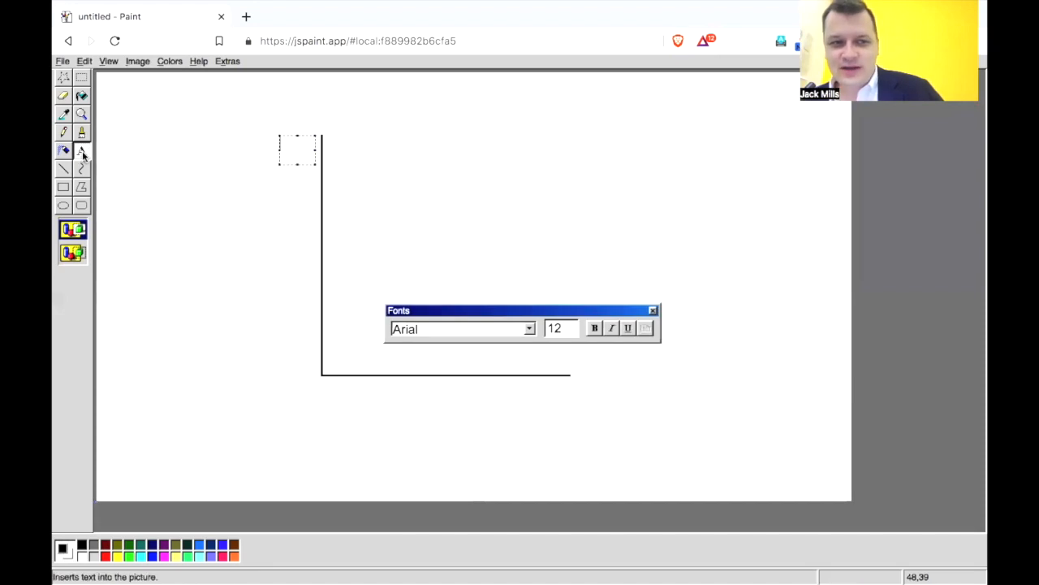
pyautogui.write('P')
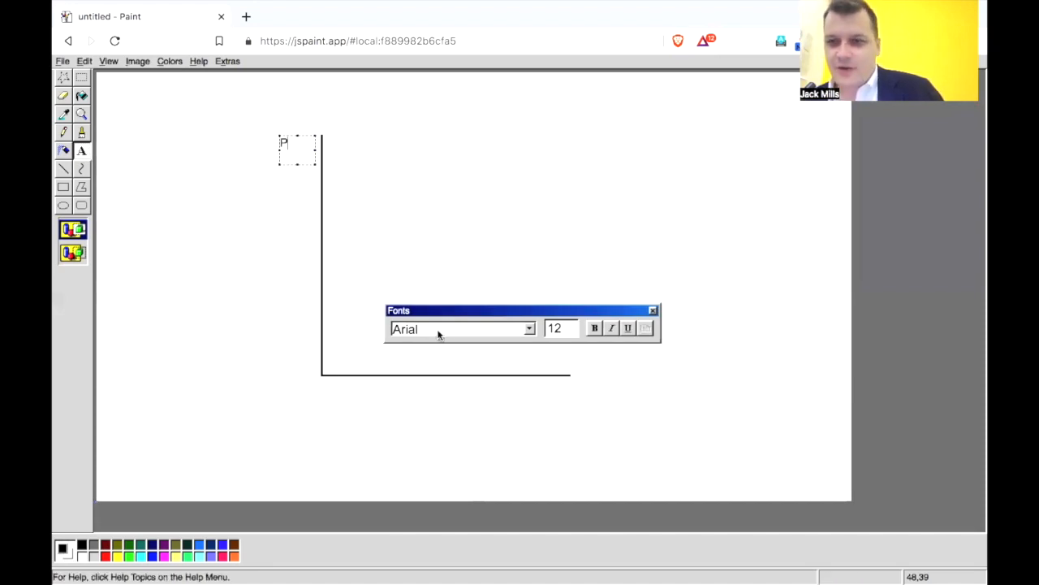
pyautogui.click(529, 328)
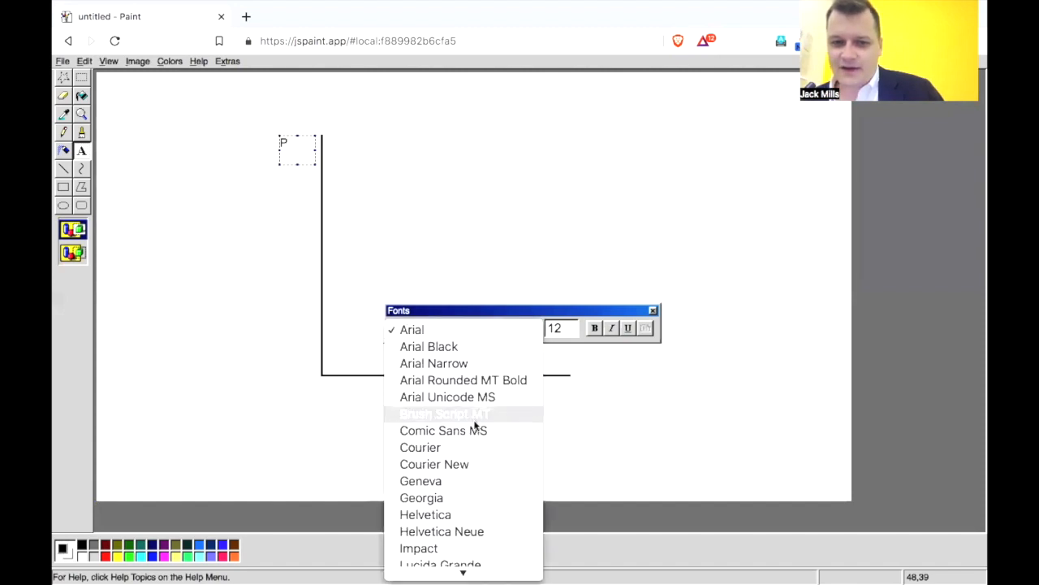
pyautogui.click(473, 513)
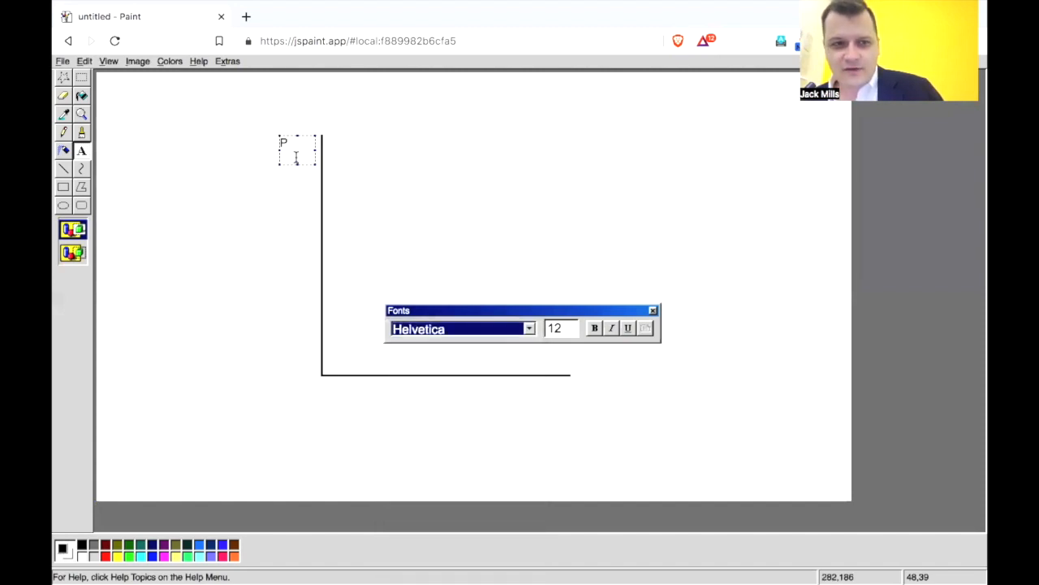
pyautogui.click(474, 328)
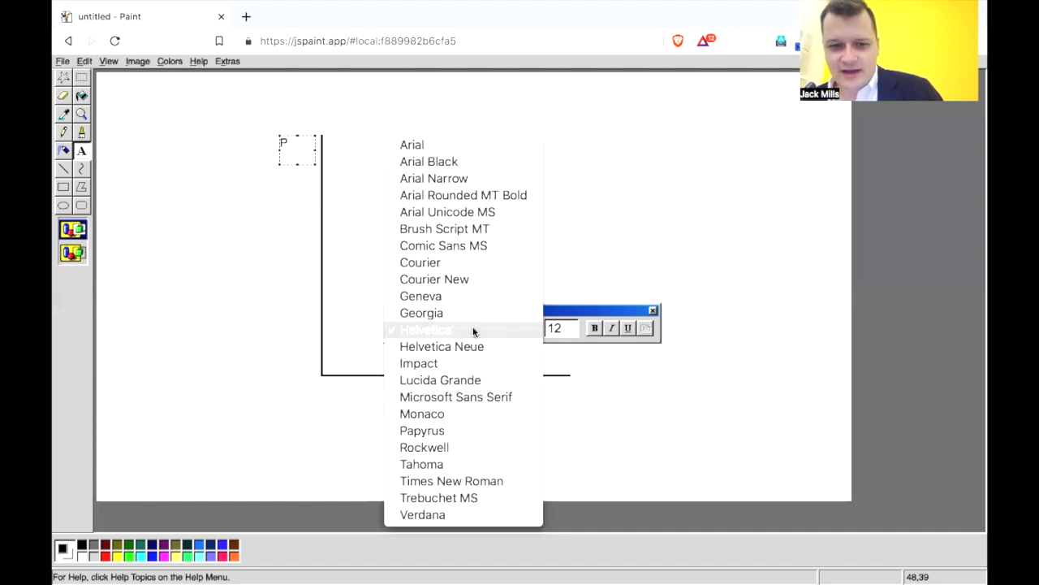
pyautogui.click(473, 330)
# Add the text label Q below the outer end of the horizontal axis and dismiss the font settings.
pyautogui.click(489, 417)
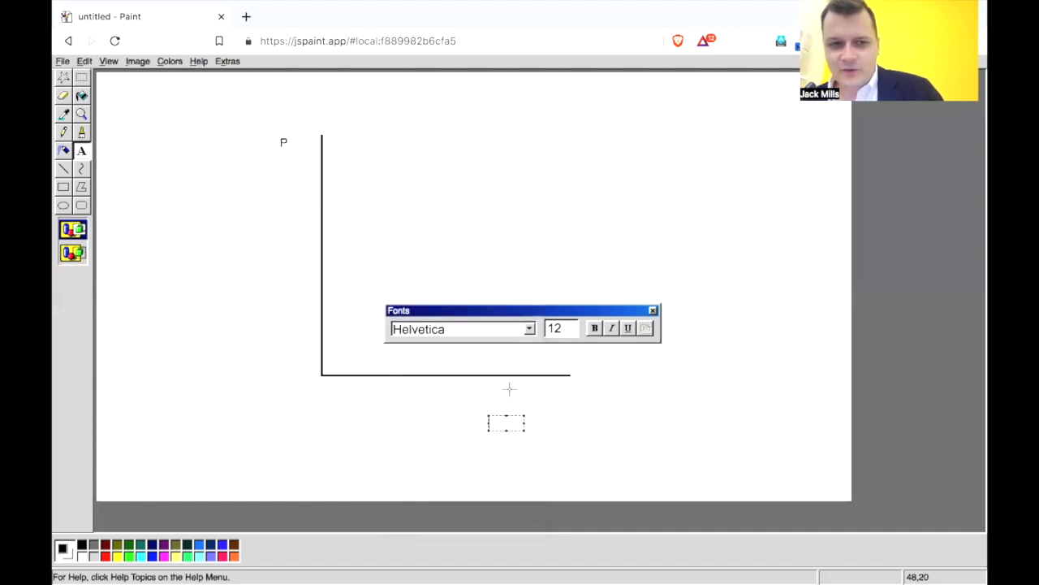
pyautogui.moveTo(571, 311); pyautogui.dragTo(599, 497)
pyautogui.moveTo(540, 389); pyautogui.dragTo(576, 411)
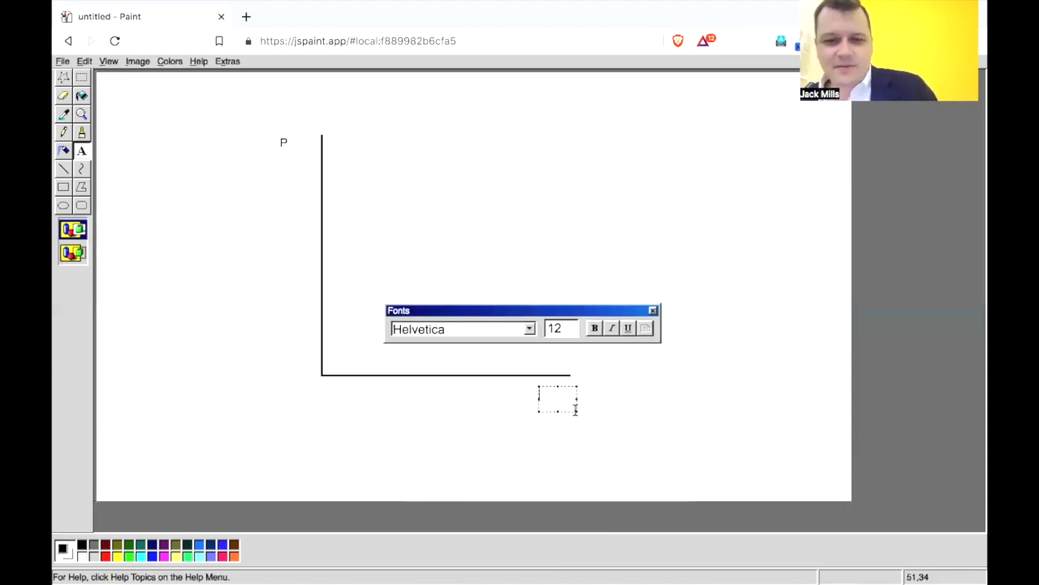
pyautogui.write('Q')
pyautogui.moveTo(563, 309); pyautogui.dragTo(563, 291)
pyautogui.click(653, 292)
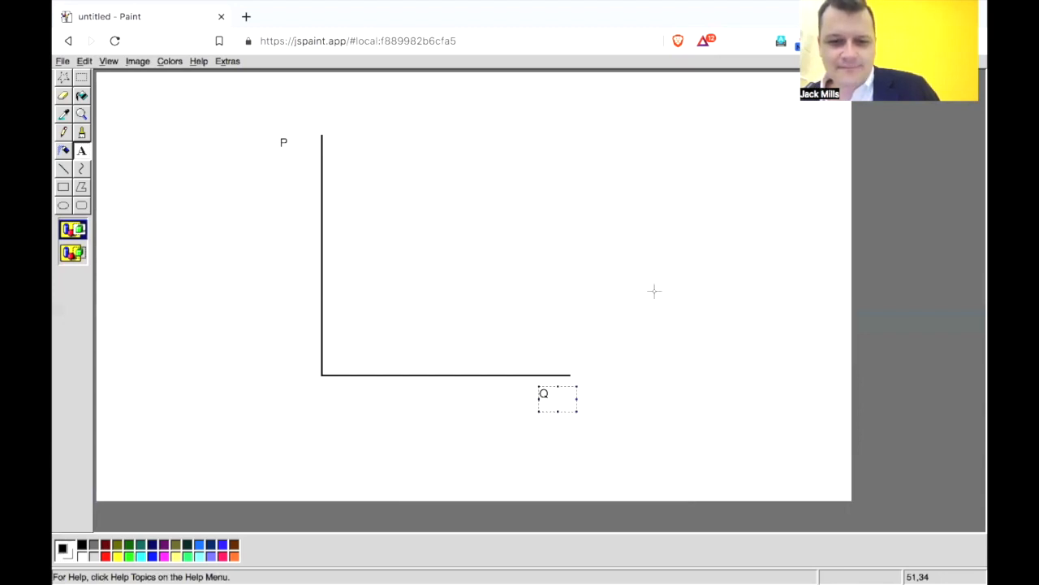
# Move the P label closer to the vertical axis and the Q label nearer the horizontal axis's outer end.
pyautogui.click(81, 77)
pyautogui.moveTo(260, 125); pyautogui.dragTo(286, 144)
pyautogui.moveTo(529, 382); pyautogui.dragTo(564, 399)
pyautogui.click(604, 354)
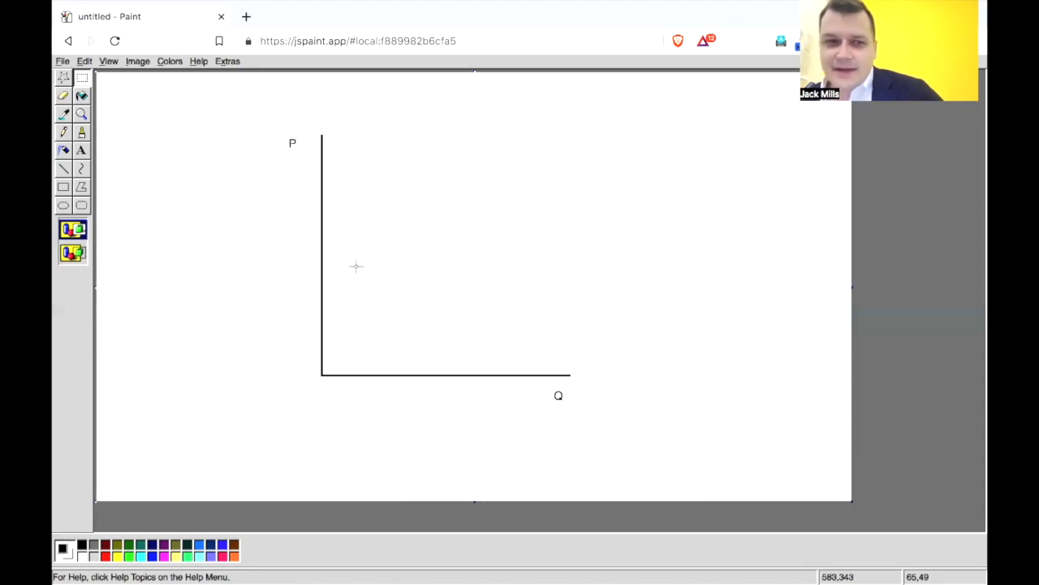
# Draw a downward-sloping diagonal line between the axes in the second-thickest width and label its lower end D.
pyautogui.click(65, 171)
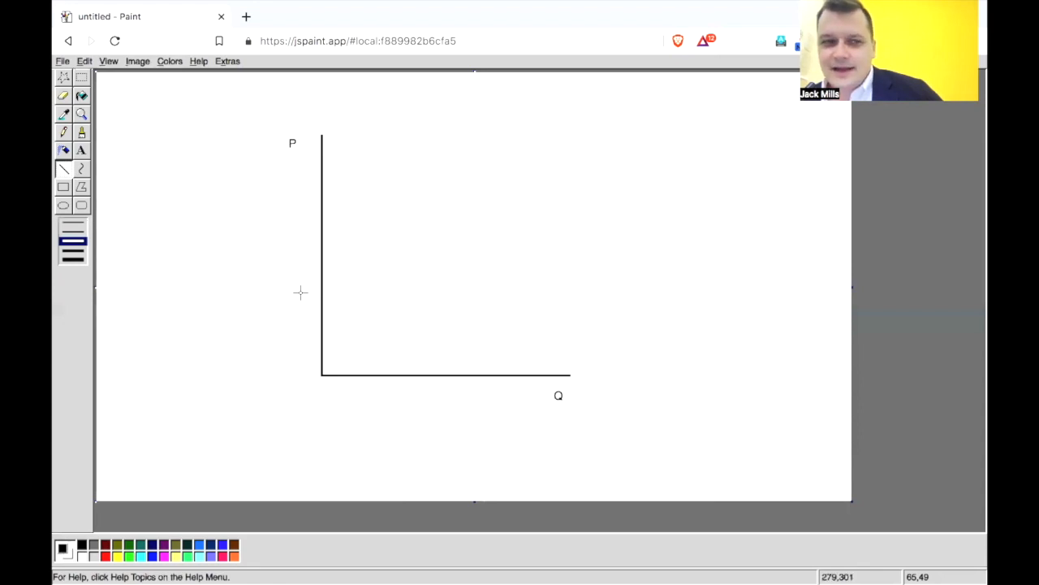
pyautogui.click(73, 251)
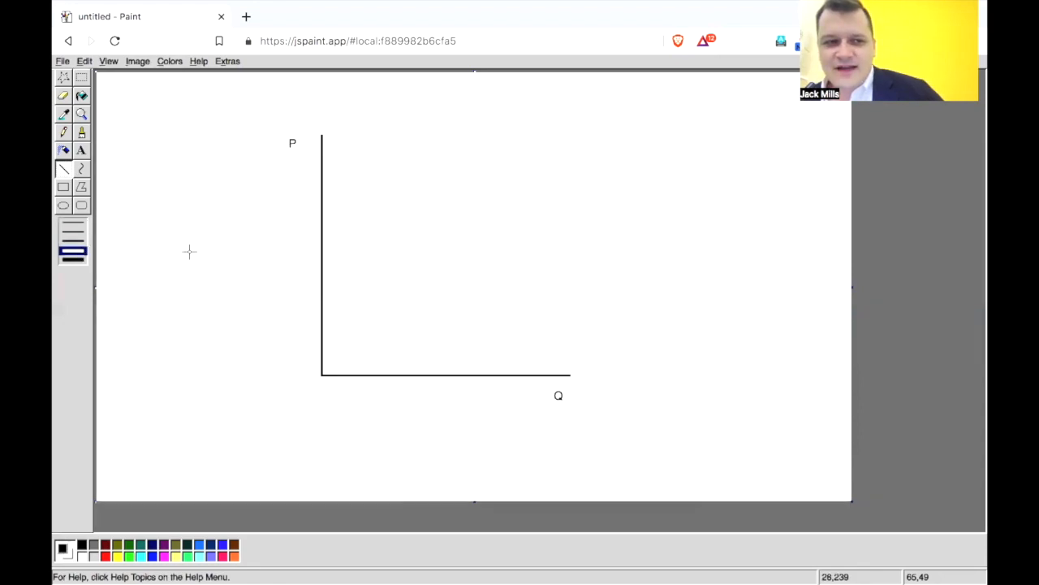
pyautogui.moveTo(332, 141)
pyautogui.mouseDown()
pyautogui.moveTo(528, 346)
pyautogui.moveTo(544, 349)
pyautogui.moveTo(566, 273)
pyautogui.moveTo(568, 295)
pyautogui.moveTo(541, 318)
pyautogui.moveTo(576, 291)
pyautogui.moveTo(417, 360)
pyautogui.moveTo(487, 343)
pyautogui.moveTo(555, 364)
pyautogui.mouseUp()
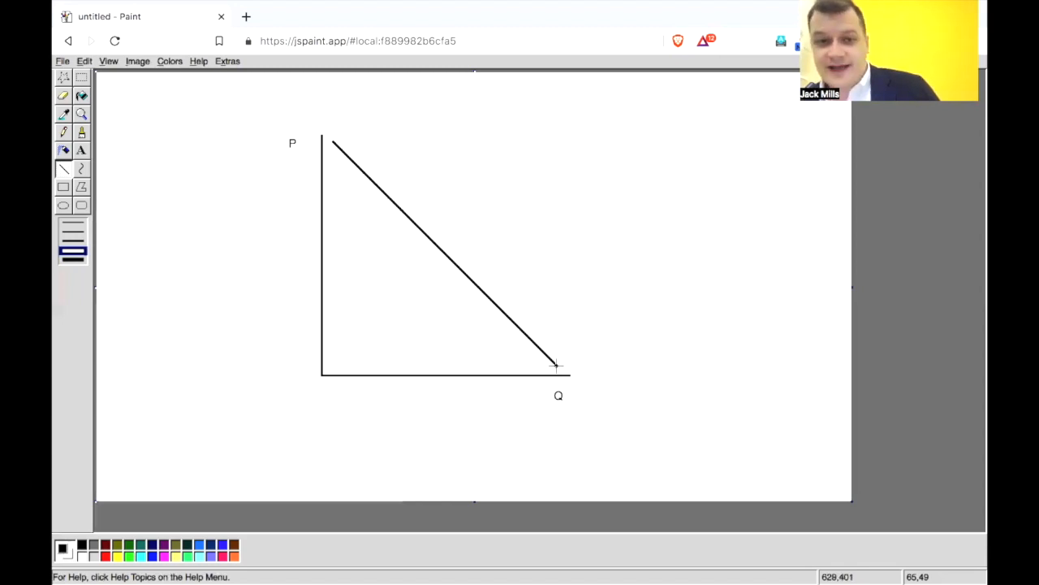
pyautogui.moveTo(550, 360); pyautogui.dragTo(596, 363)
pyautogui.click(81, 150)
pyautogui.write('D')
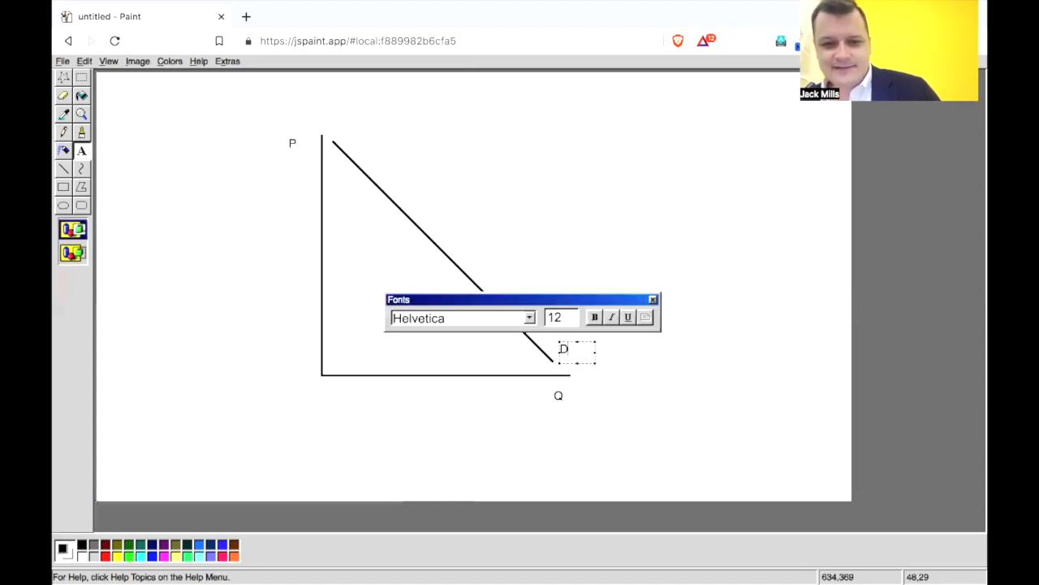
pyautogui.click(592, 397)
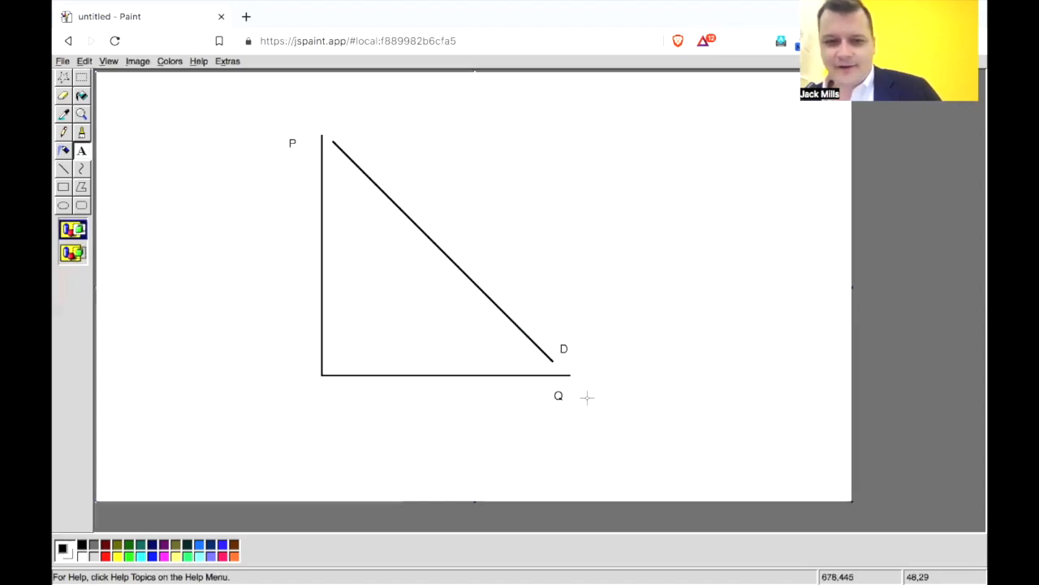
# Draw an upward-sloping line from near the origin across the D line and label its upper end S.
pyautogui.click(64, 168)
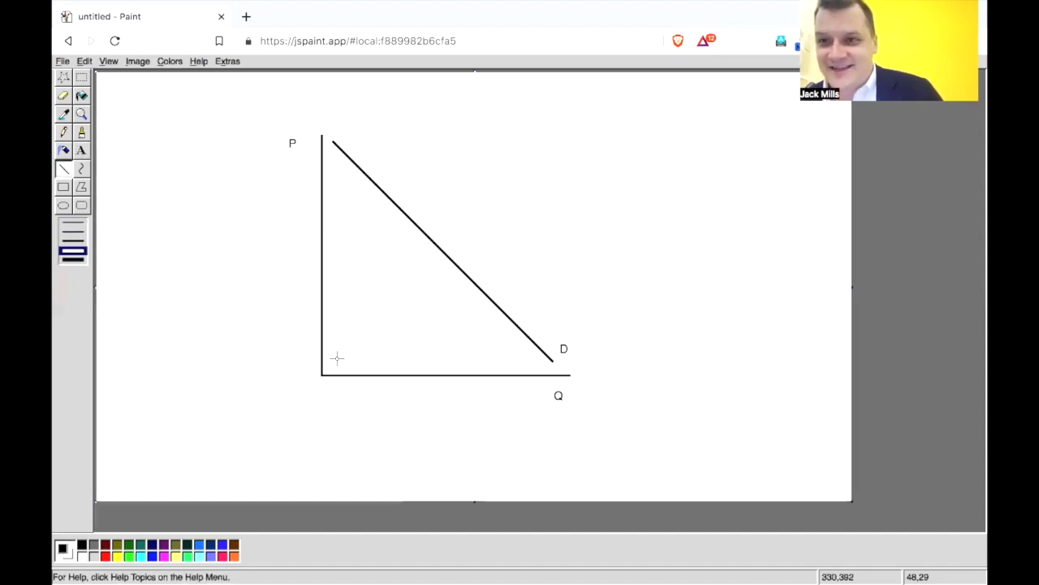
pyautogui.moveTo(335, 355)
pyautogui.mouseDown()
pyautogui.moveTo(432, 288)
pyautogui.moveTo(555, 156)
pyautogui.mouseUp()
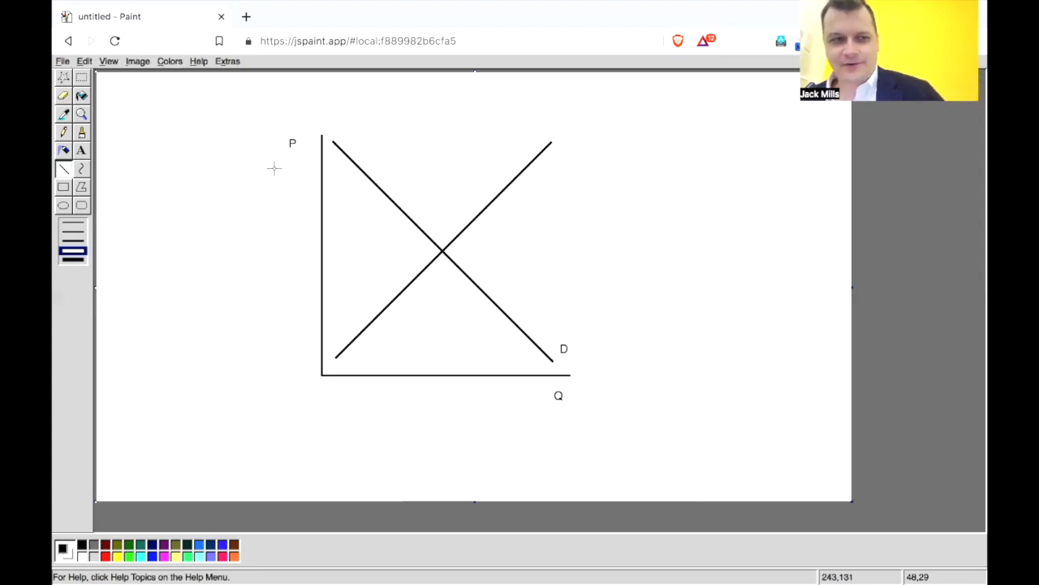
pyautogui.click(81, 151)
pyautogui.moveTo(555, 127); pyautogui.dragTo(592, 153)
pyautogui.write('S')
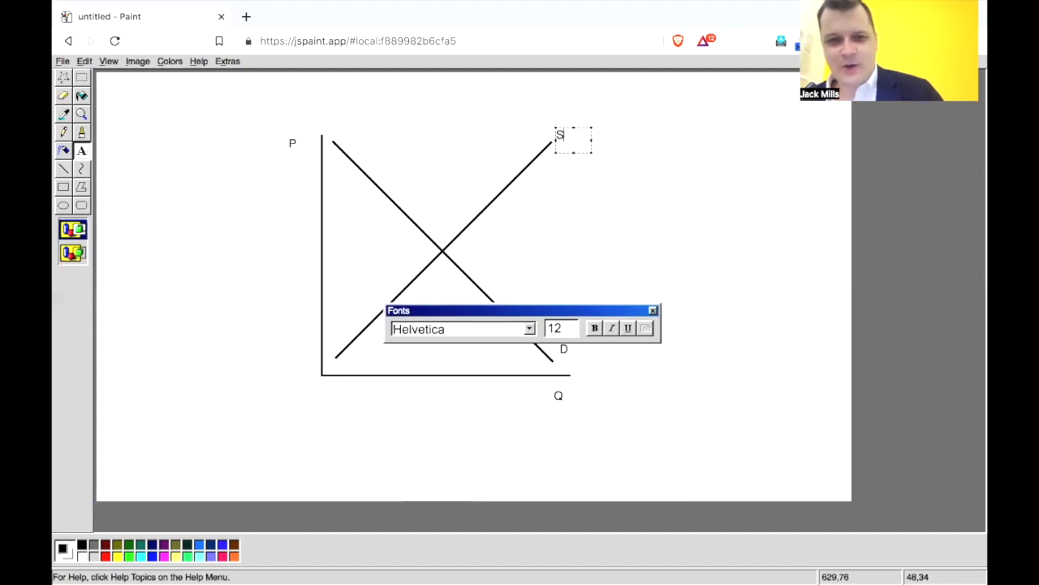
# Draw second-thinnest lines from the S and D intersection, one horizontal to the price axis and one vertical to the quantity axis.
pyautogui.click(647, 242)
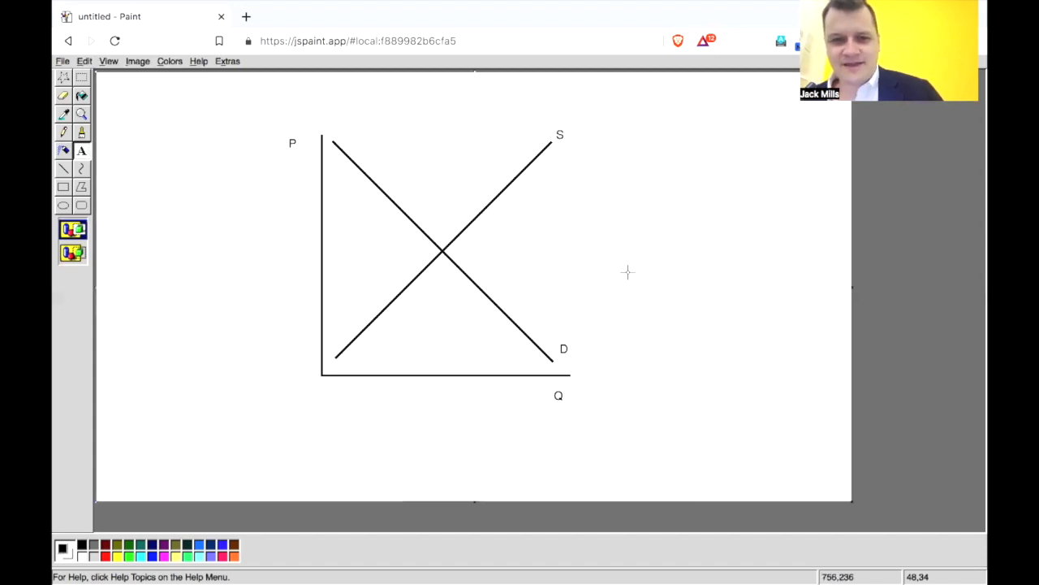
pyautogui.click(64, 169)
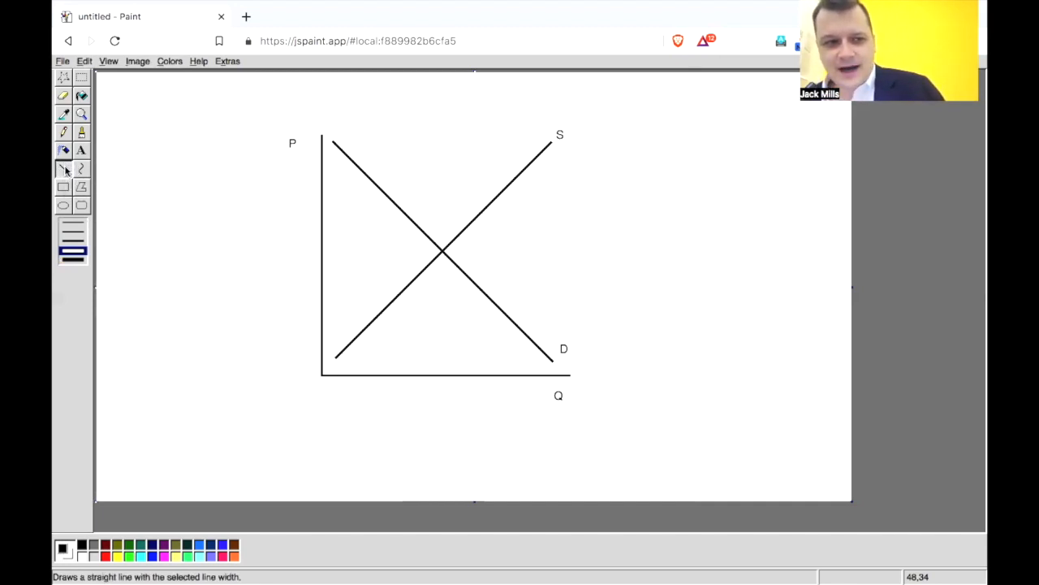
pyautogui.click(73, 231)
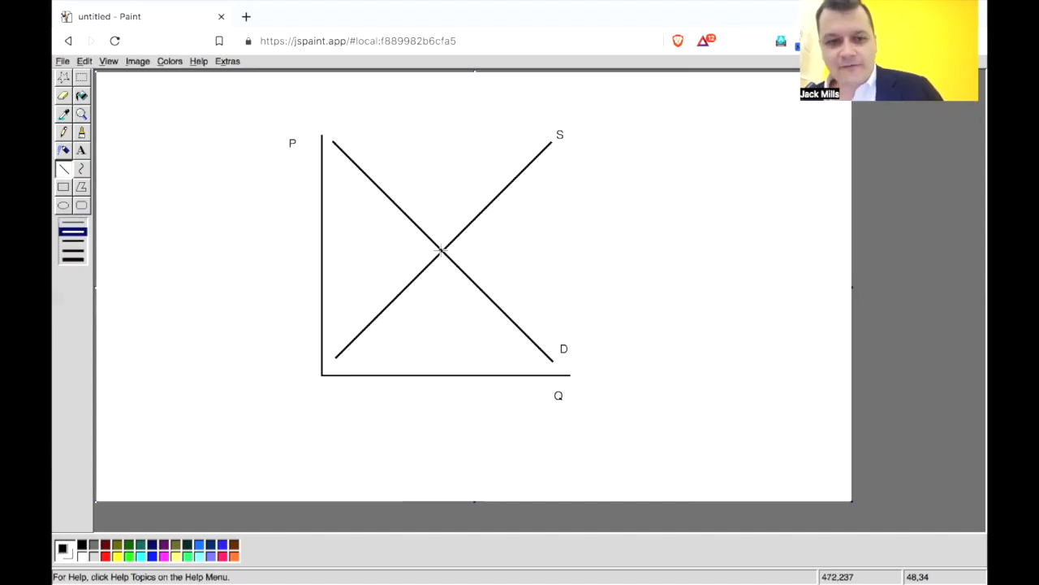
pyautogui.moveTo(318, 256); pyautogui.dragTo(532, 248)
pyautogui.hotkey('ctrl', 'z')
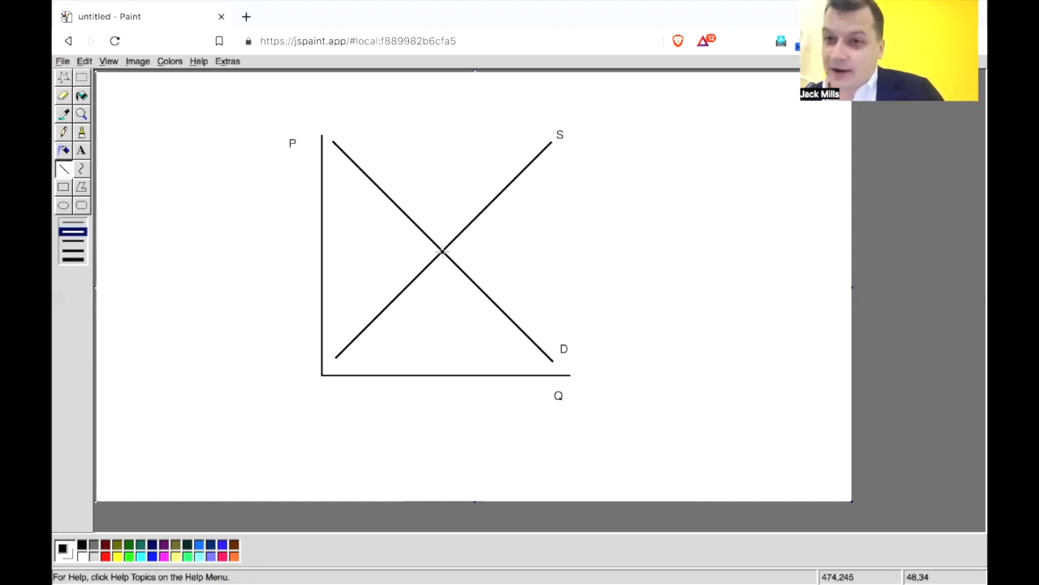
pyautogui.moveTo(441, 252); pyautogui.dragTo(321, 251)
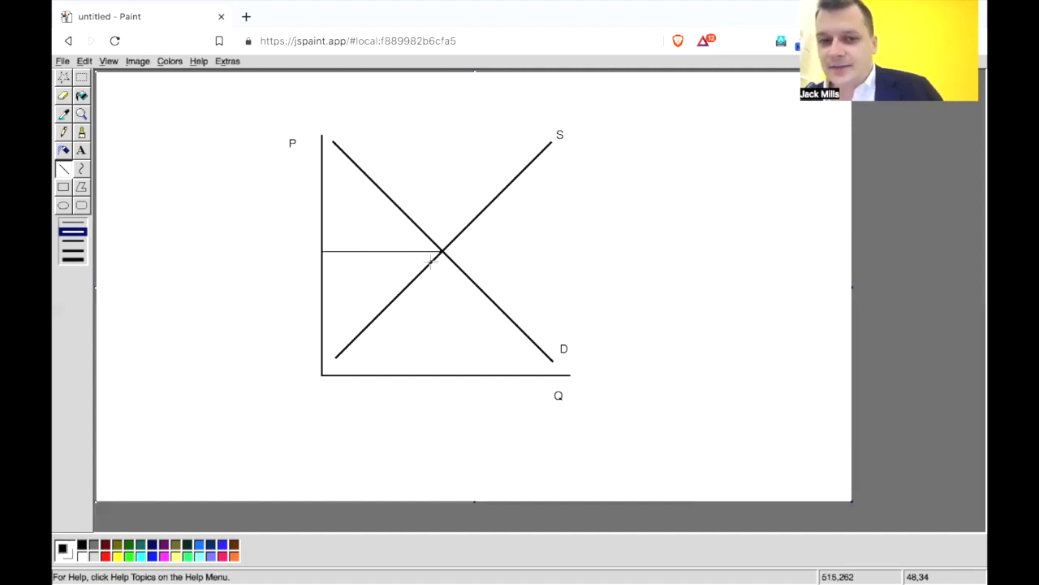
pyautogui.moveTo(445, 309); pyautogui.dragTo(443, 374)
# Add the text label P* beside the price axis, level with the horizontal equilibrium line.
pyautogui.click(82, 151)
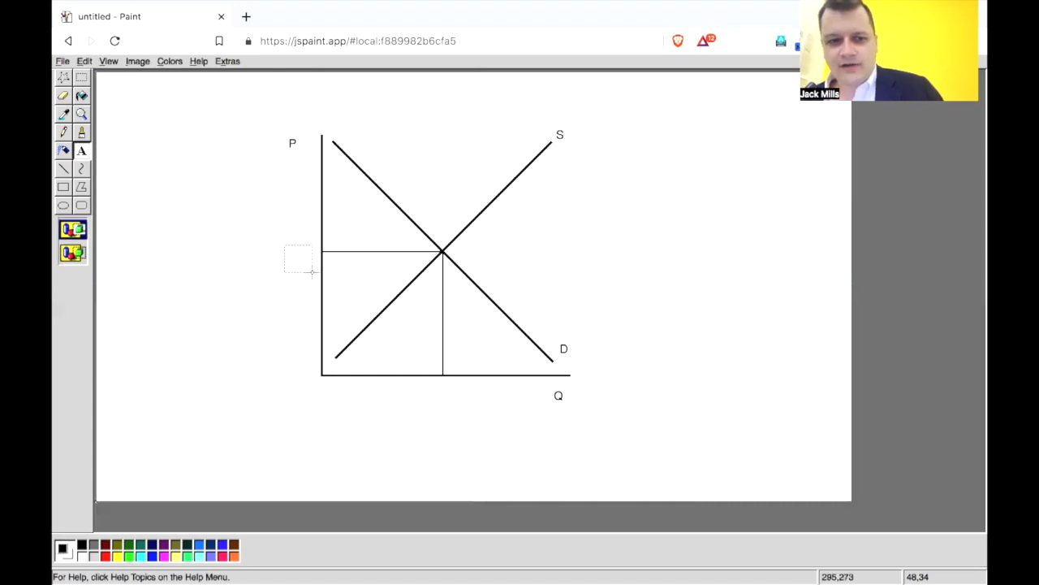
pyautogui.moveTo(311, 272); pyautogui.dragTo(312, 273)
pyautogui.write('P')
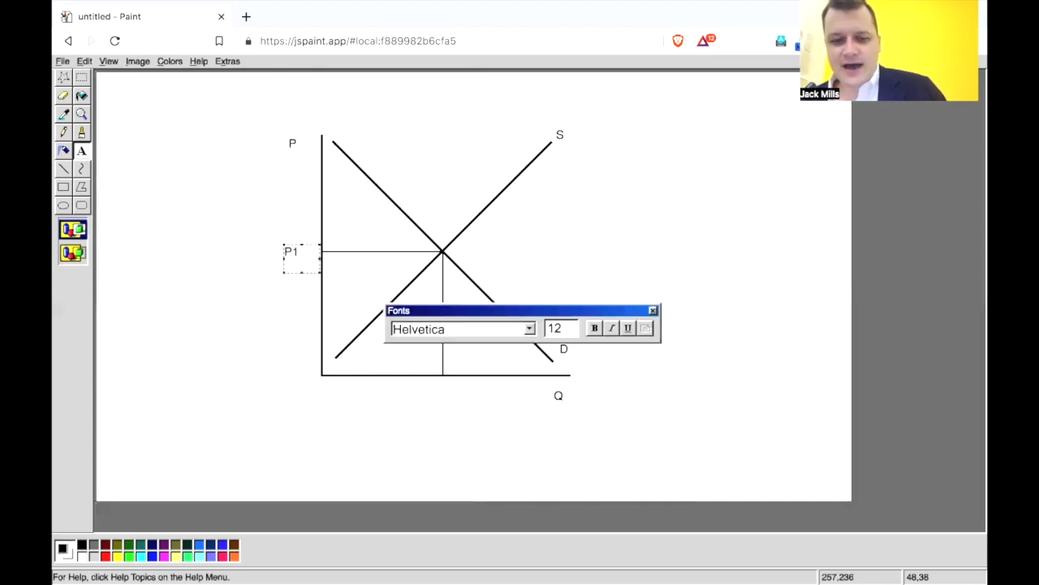
pyautogui.write('*')
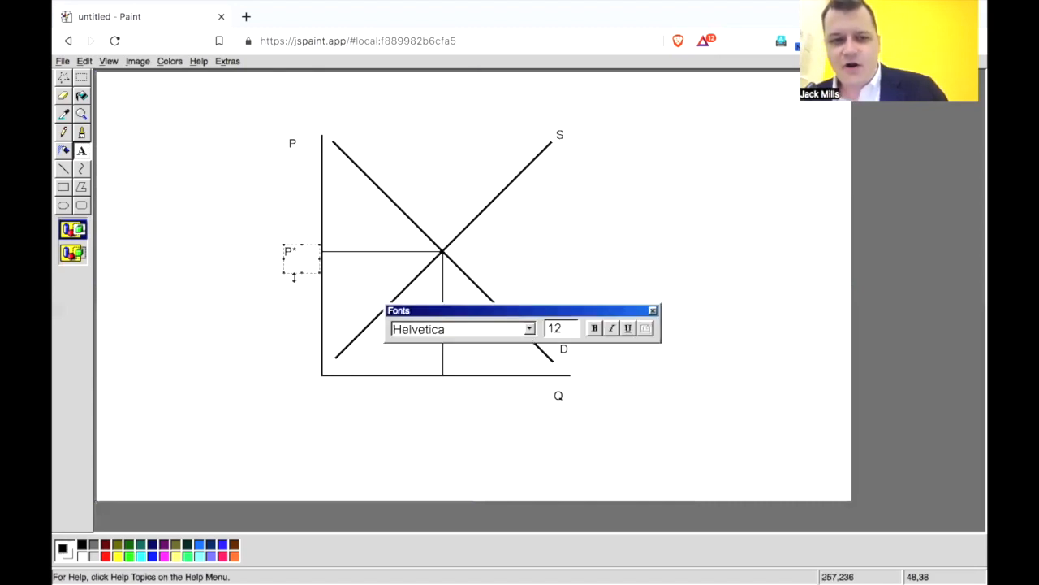
pyautogui.click(246, 241)
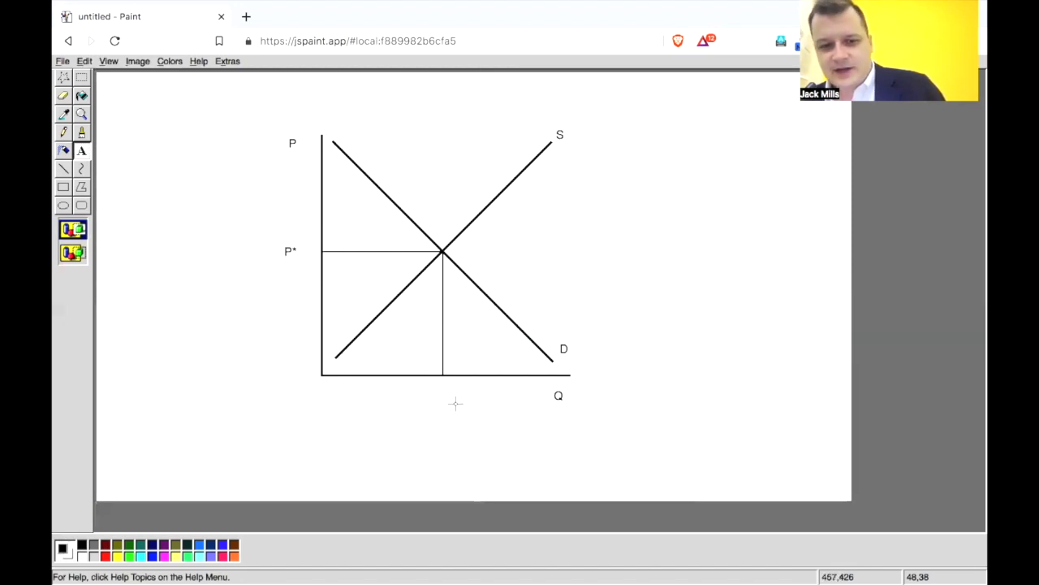
# Add the text label Q* below the vertical equilibrium line and shift it slightly down, nearly level with the Q label.
pyautogui.moveTo(459, 406); pyautogui.dragTo(465, 407)
pyautogui.write('Q*')
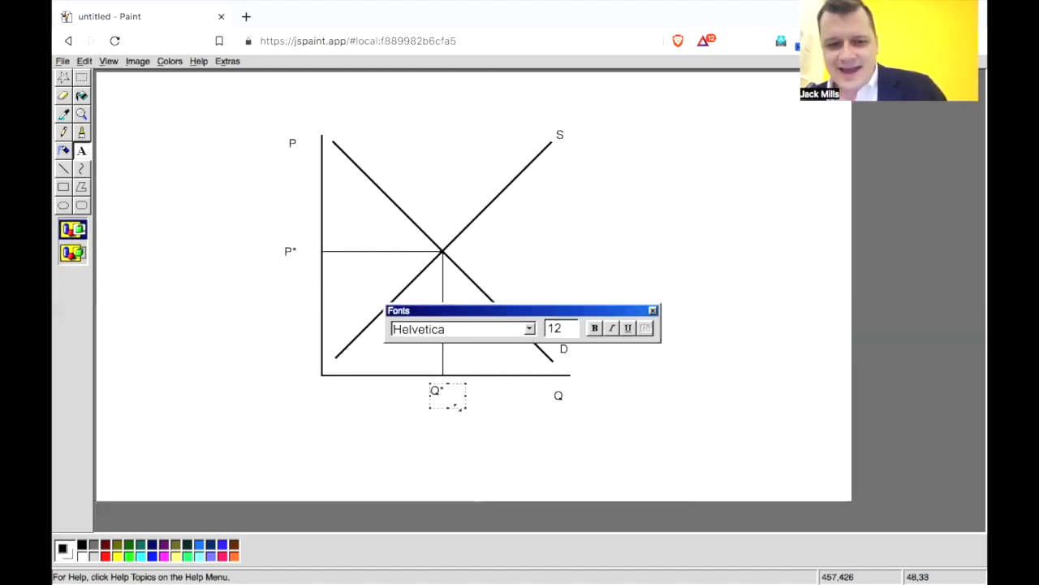
pyautogui.click(476, 440)
pyautogui.click(81, 78)
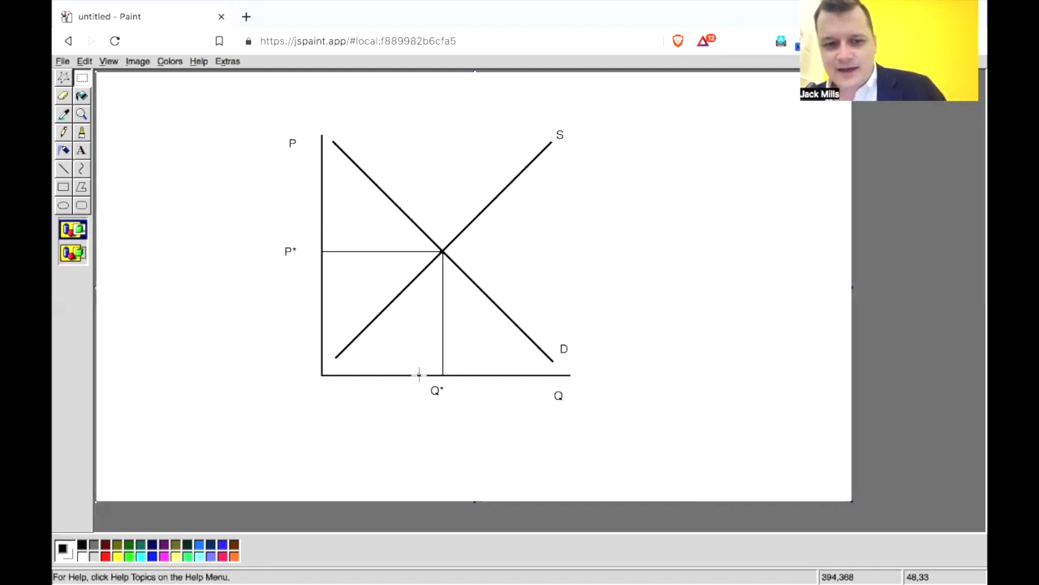
pyautogui.moveTo(420, 382); pyautogui.dragTo(465, 411)
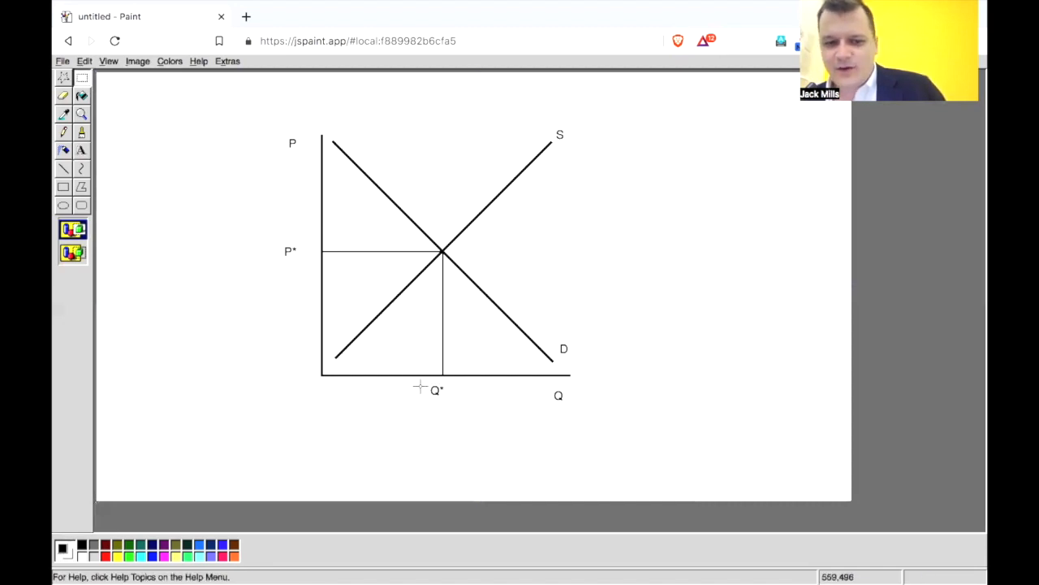
pyautogui.moveTo(415, 382); pyautogui.dragTo(438, 398)
pyautogui.click(529, 433)
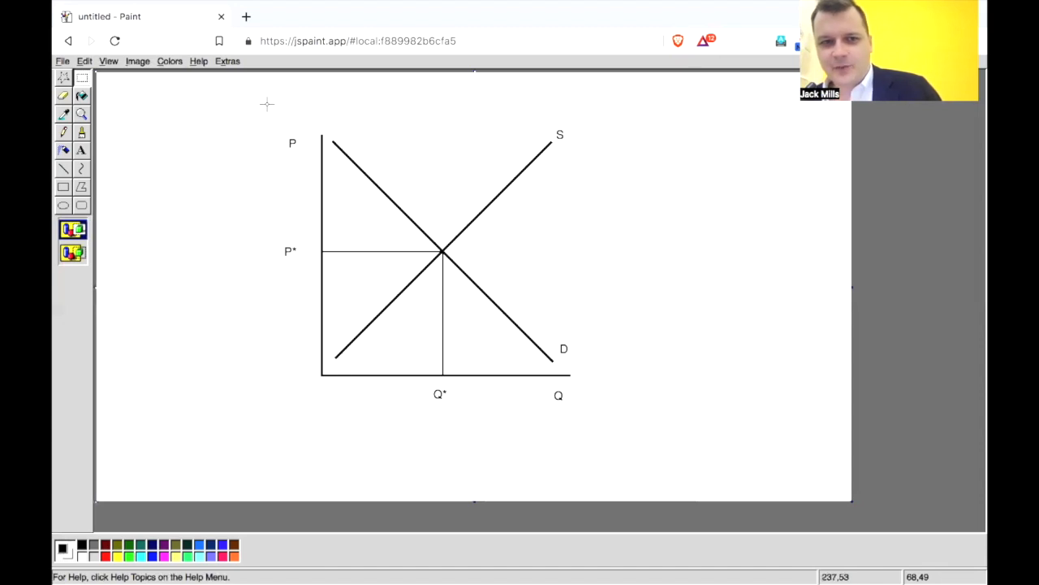
# Move the whole diagram to the upper-left part of the canvas and shrink the canvas to fit closely around it.
pyautogui.moveTo(264, 101); pyautogui.dragTo(637, 432)
pyautogui.moveTo(503, 314); pyautogui.dragTo(345, 289)
pyautogui.click(613, 361)
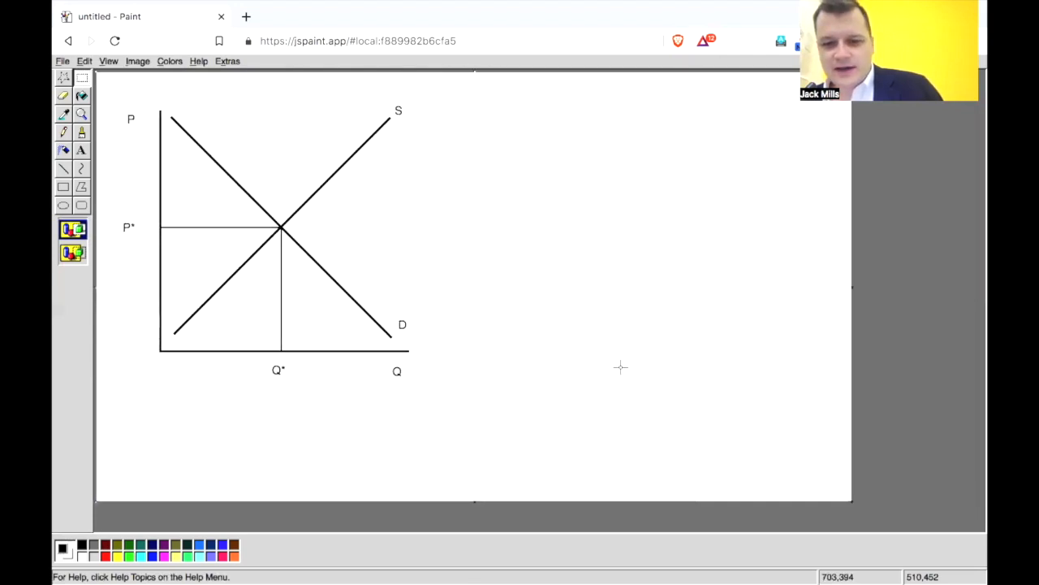
pyautogui.moveTo(850, 502); pyautogui.dragTo(472, 416)
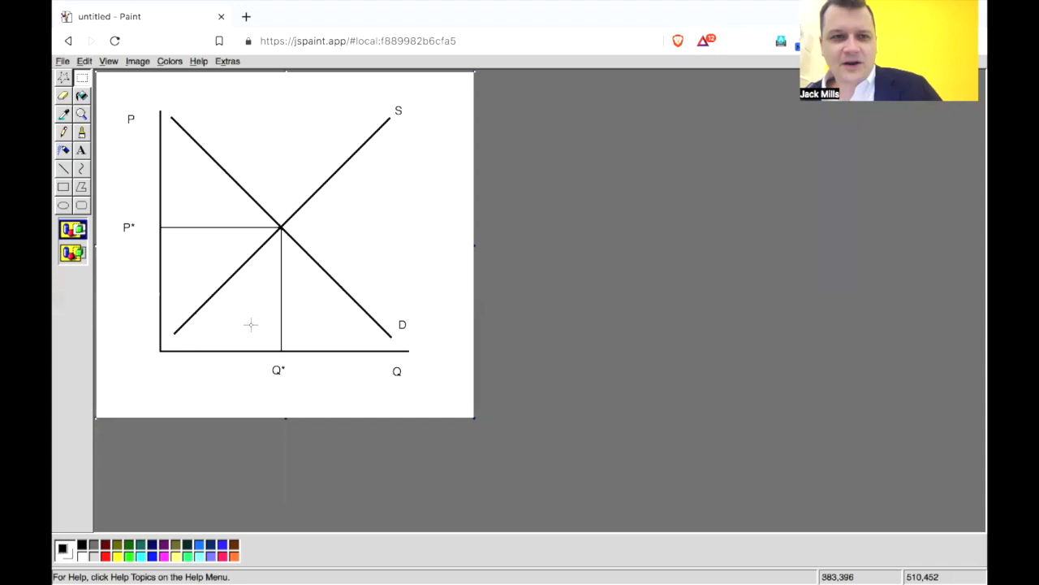
# Save the diagram as a PNG file named deeznutz in the Downloads folder.
pyautogui.click(59, 61)
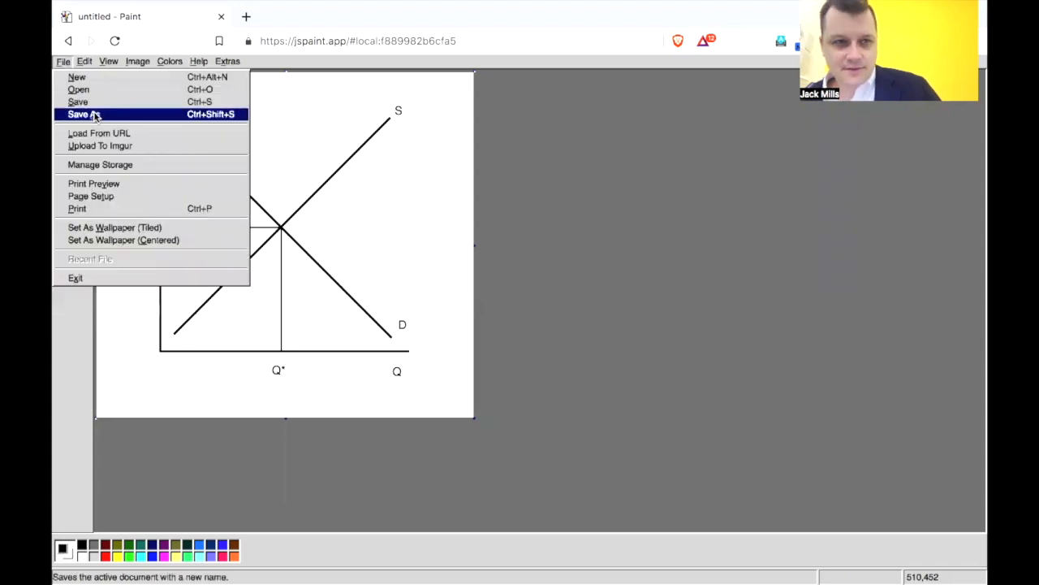
pyautogui.click(73, 111)
pyautogui.write('deeznutz')
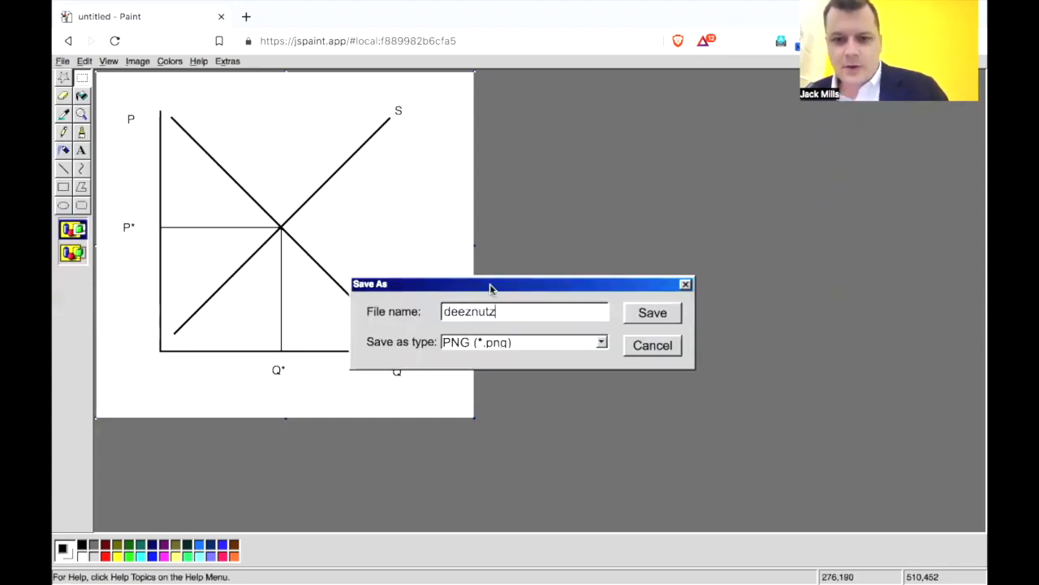
pyautogui.press('Return')
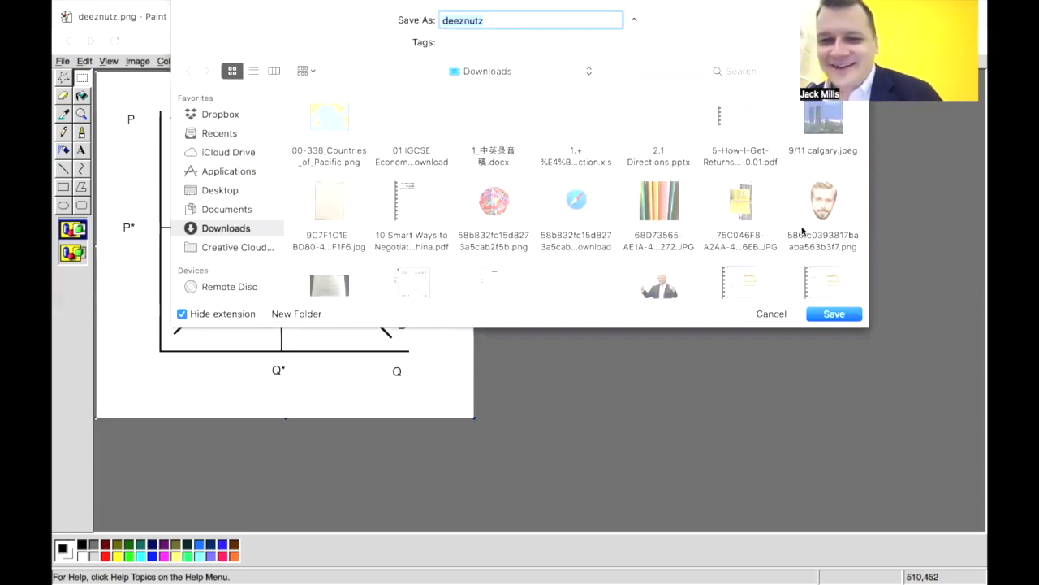
pyautogui.click(833, 315)
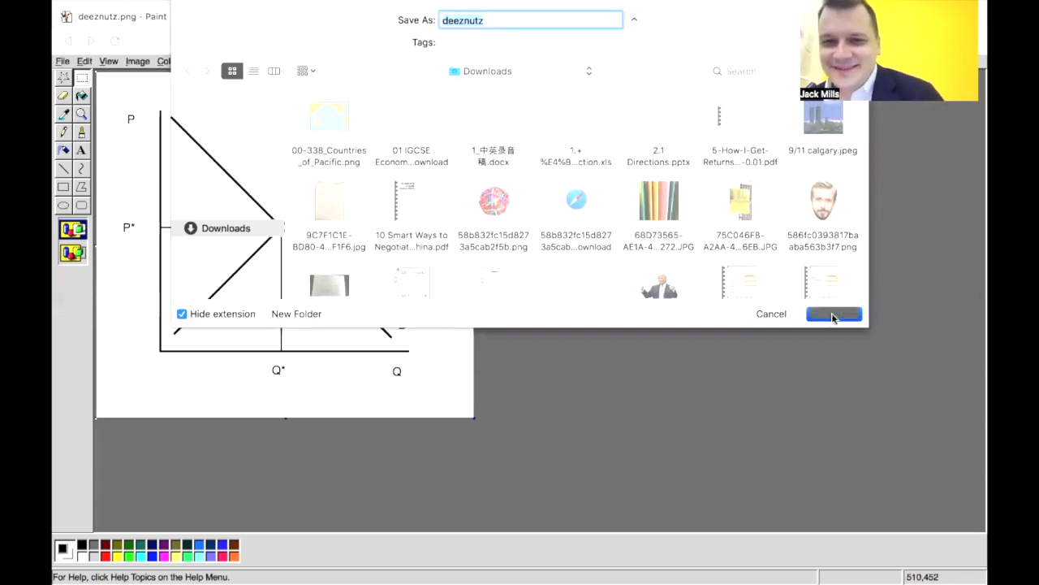